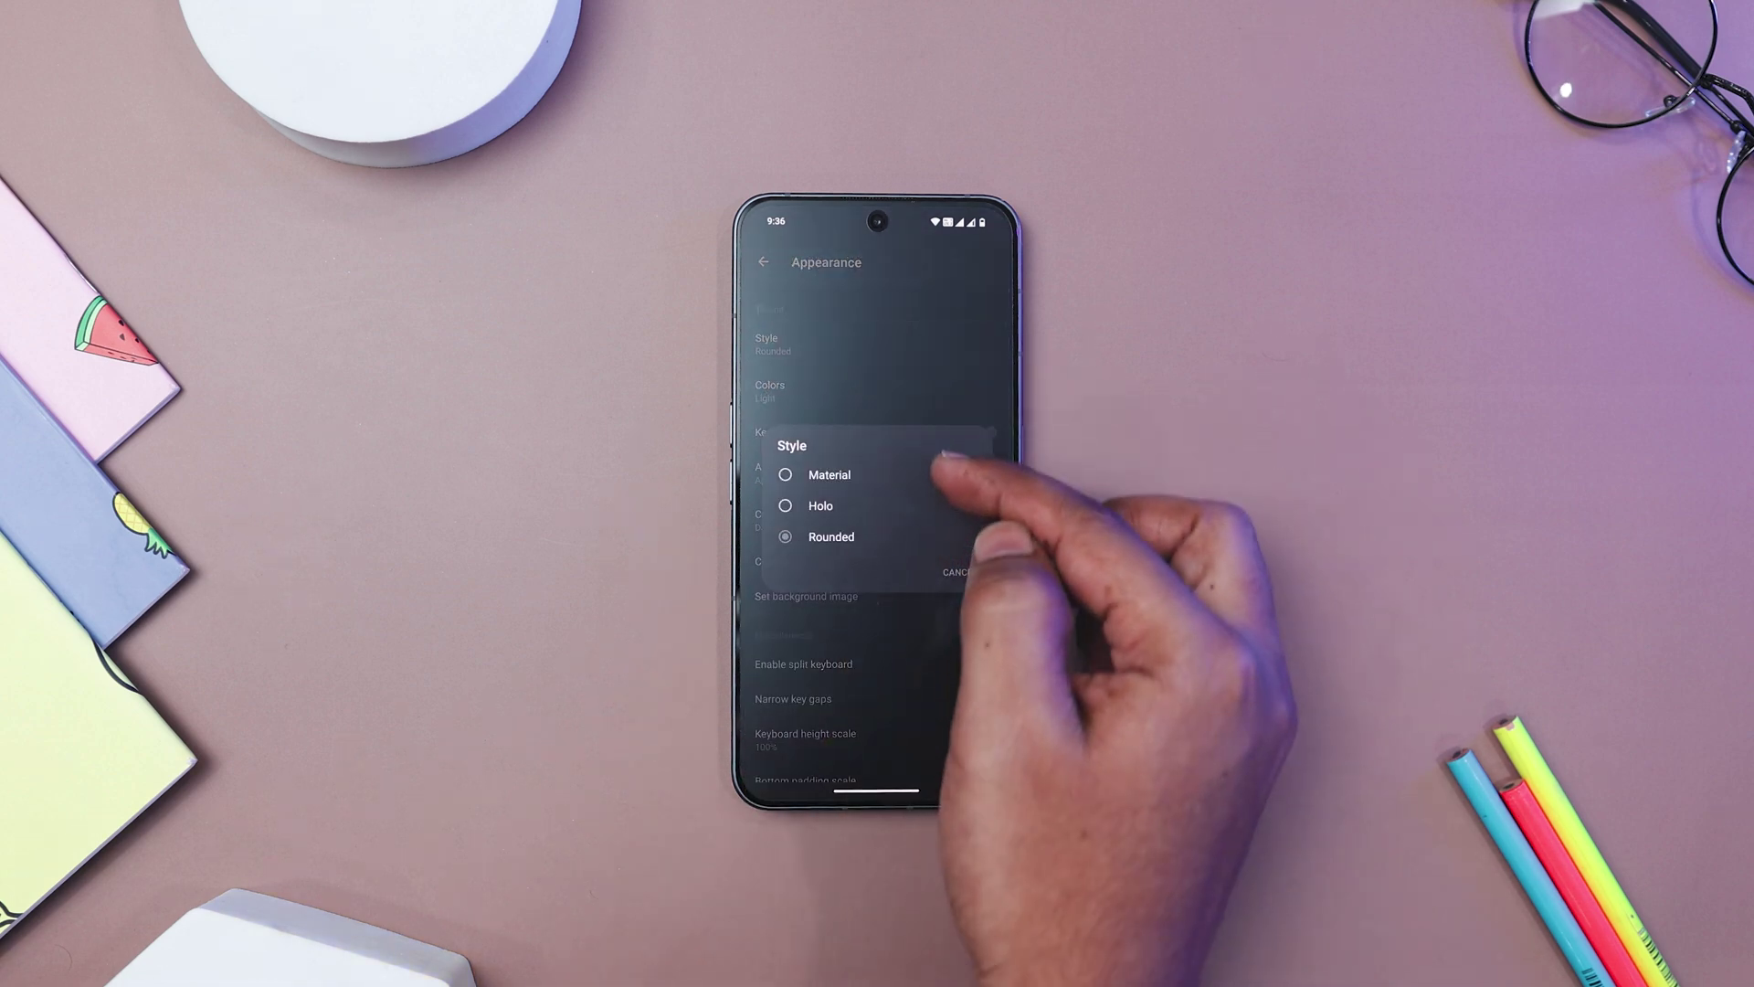
Browse HeliBoard's colour themes, delete the typed 'c', try voice input, then hide the keyboard
{"action": "left_click", "coordinate": [921, 399]}
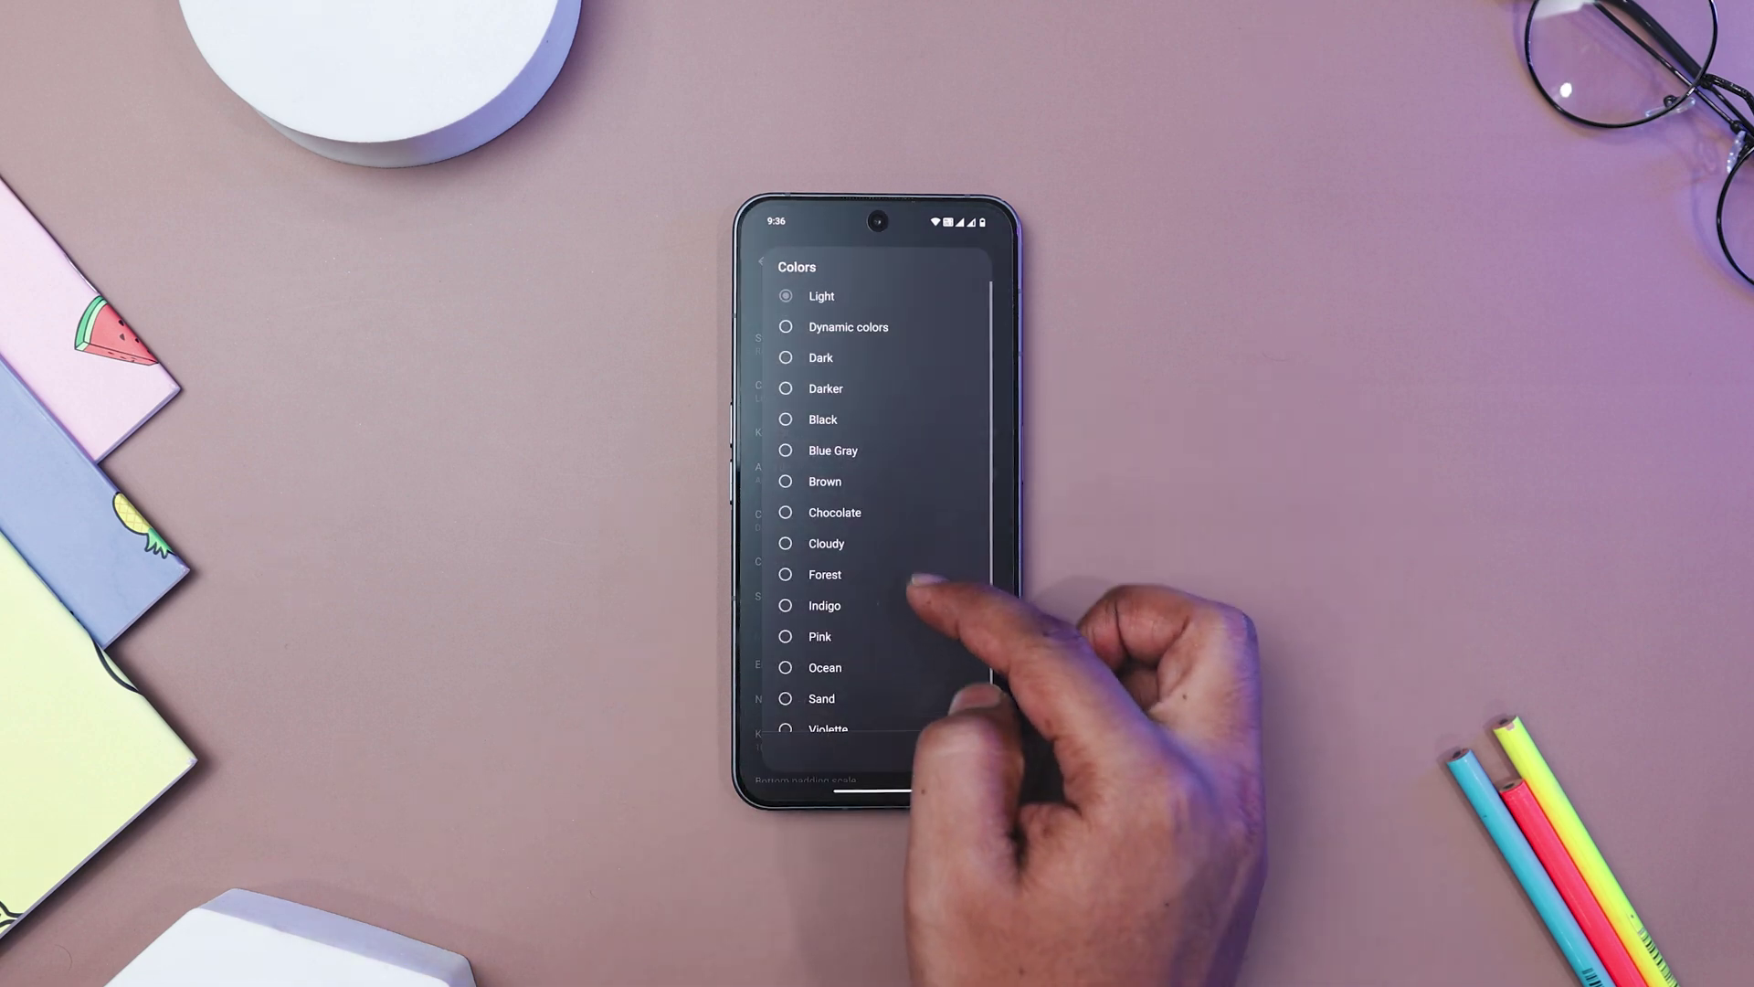
{"action": "scroll", "coordinate": [916, 578], "scroll_direction": "down", "scroll_amount": 2}
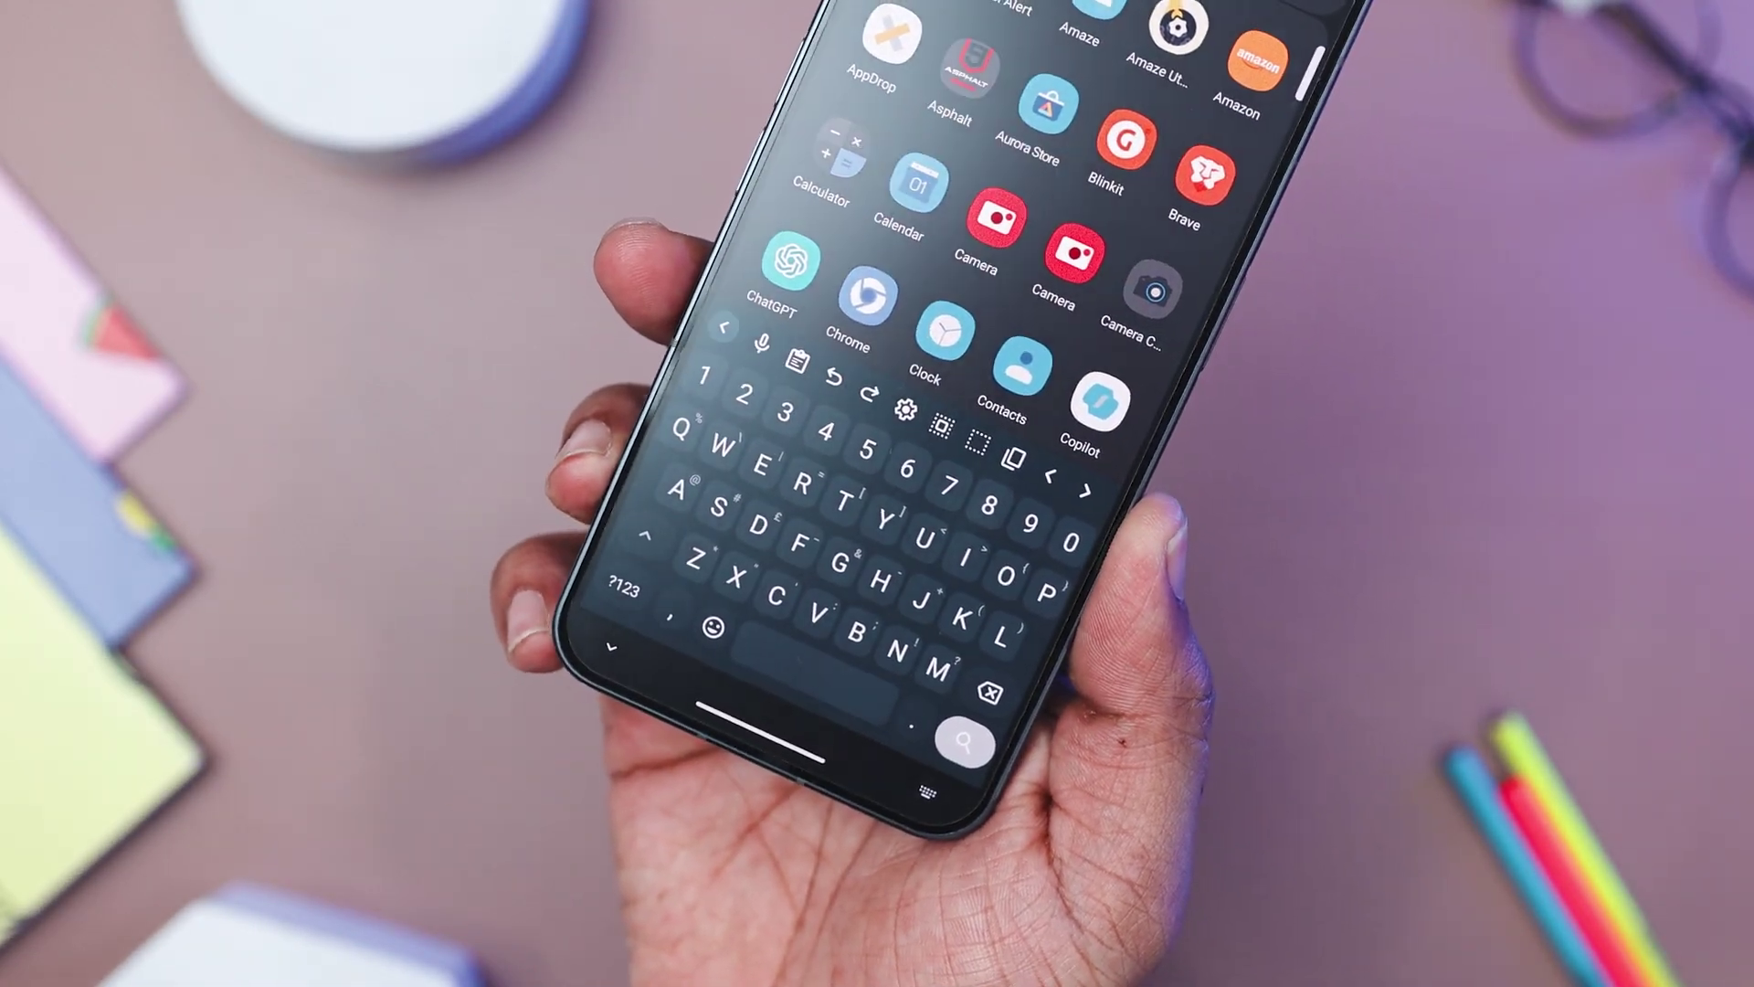
{"action": "type", "text": "c"}
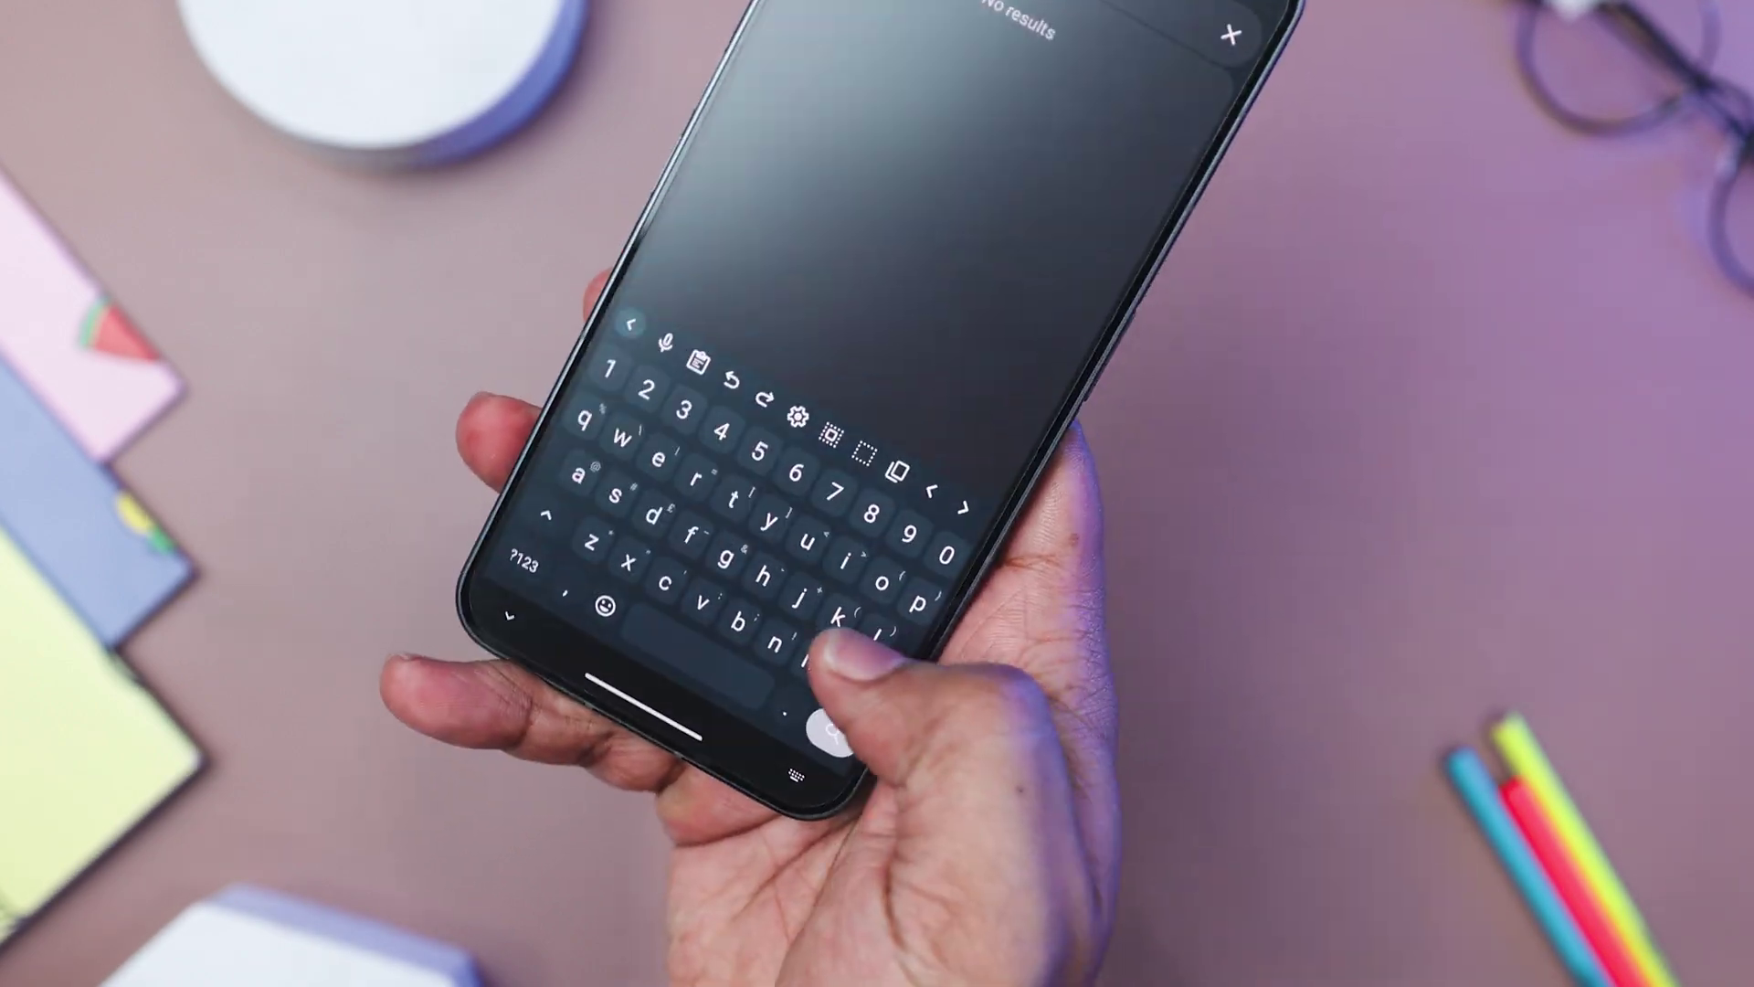
{"action": "key", "text": "BackSpace"}
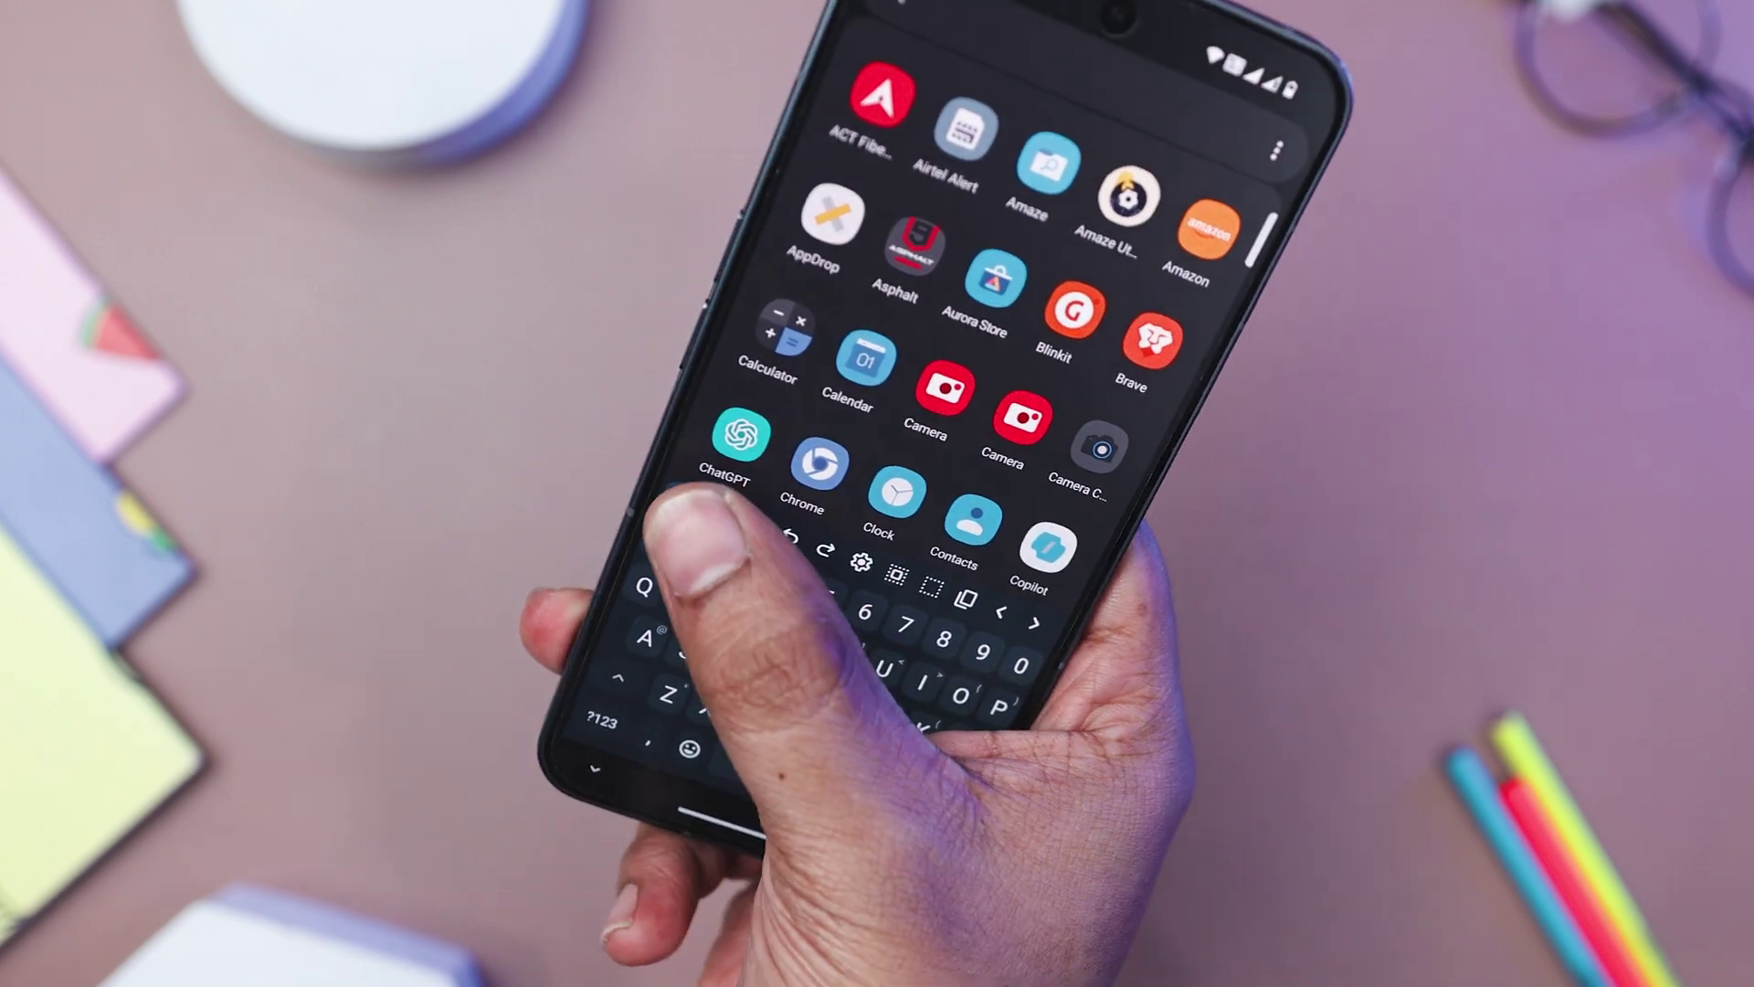
{"action": "key", "text": "Escape"}
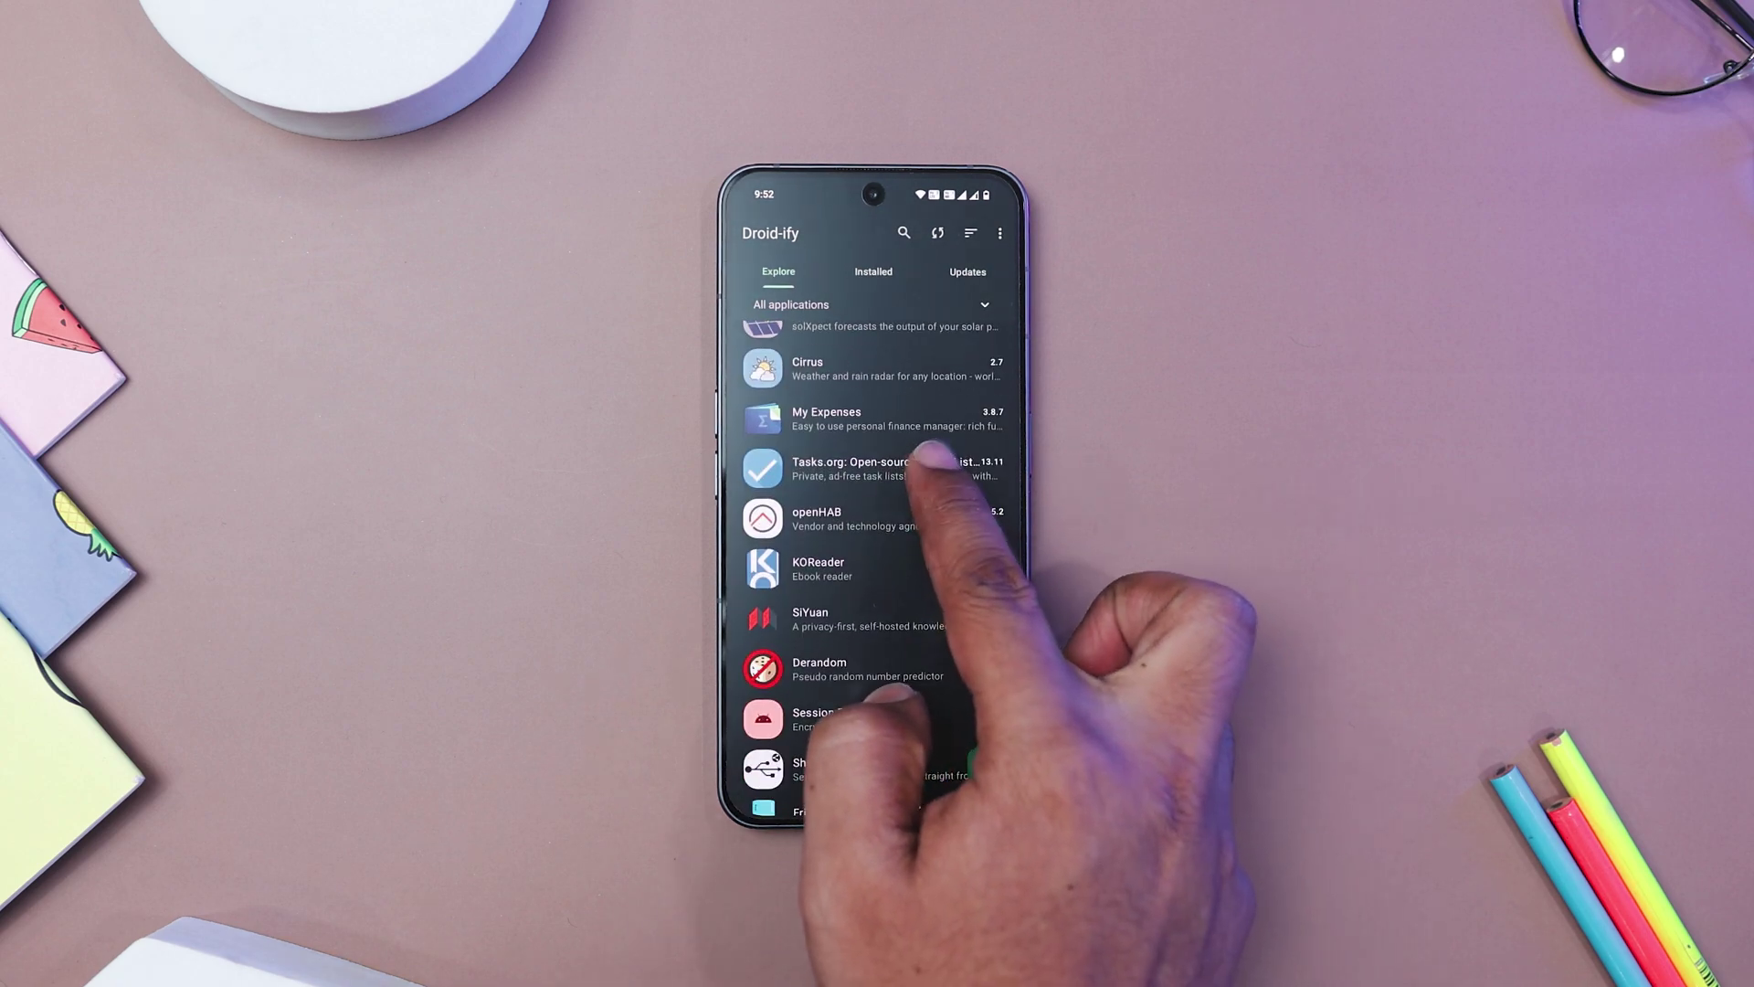
Open the Tasks.org listing in Droid-ify and swipe through its screenshots
{"action": "left_click", "coordinate": [927, 462]}
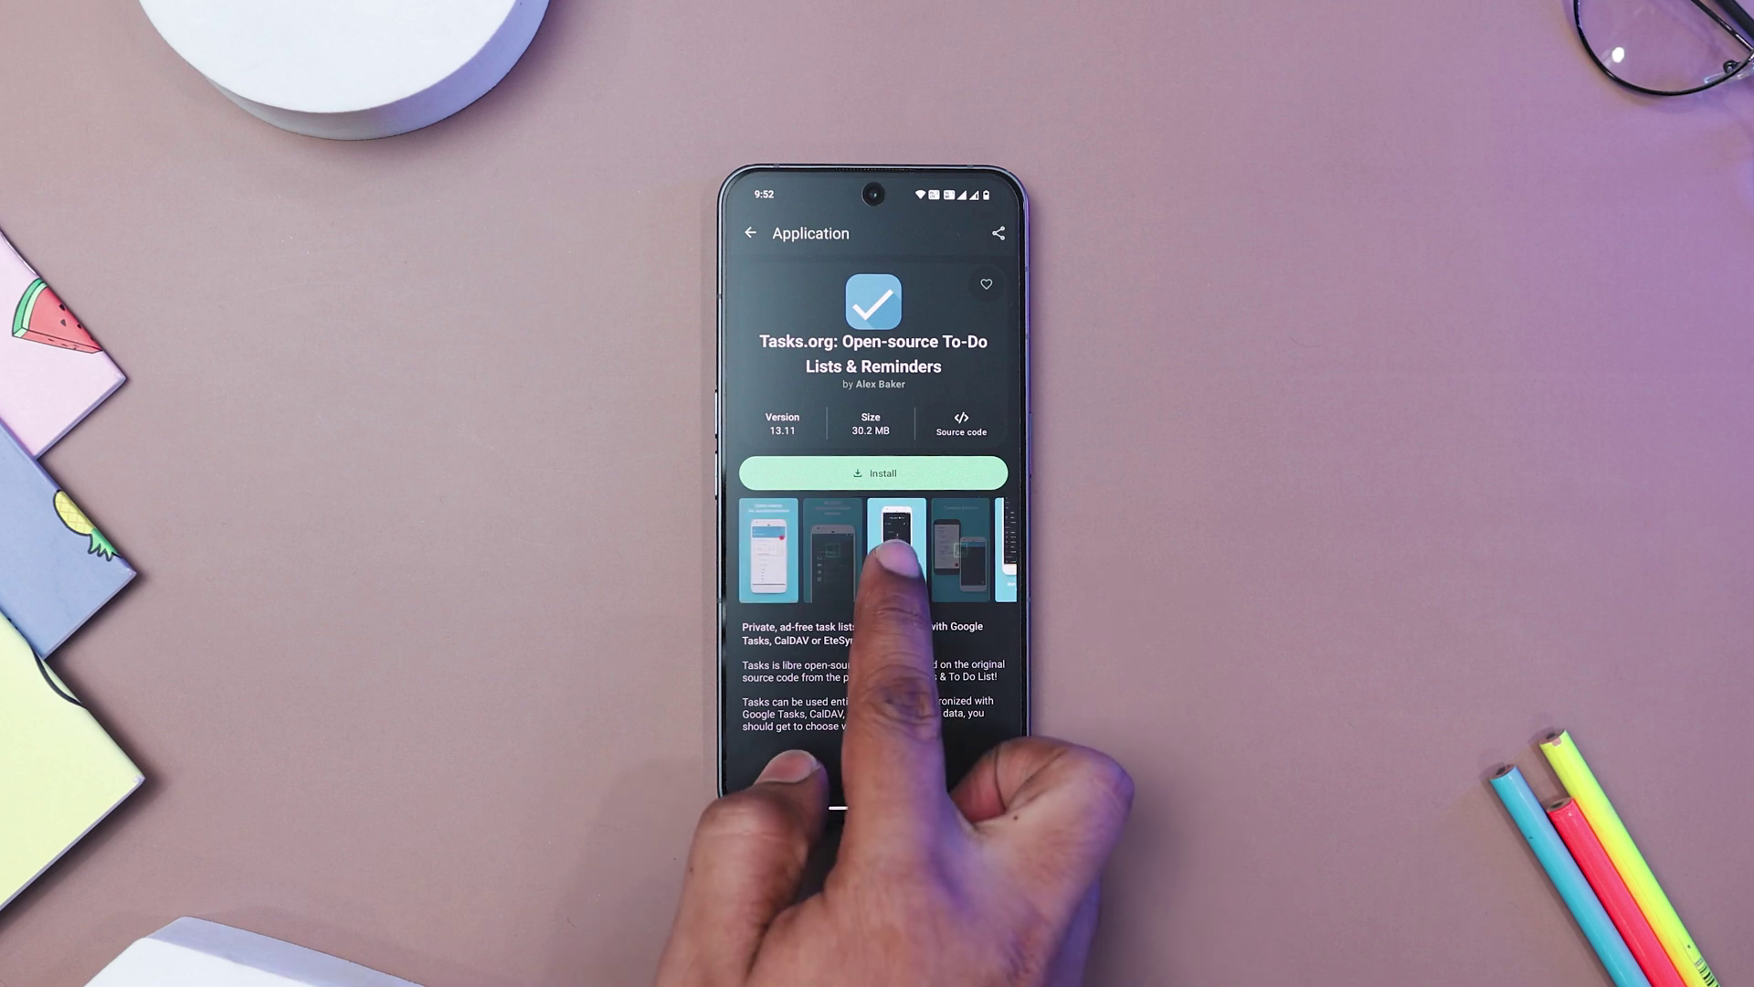
{"action": "mouse_move", "coordinate": [927, 631]}
{"action": "left_mouse_down"}
{"action": "mouse_move", "coordinate": [795, 631]}
{"action": "mouse_move", "coordinate": [801, 616]}
{"action": "left_mouse_up"}
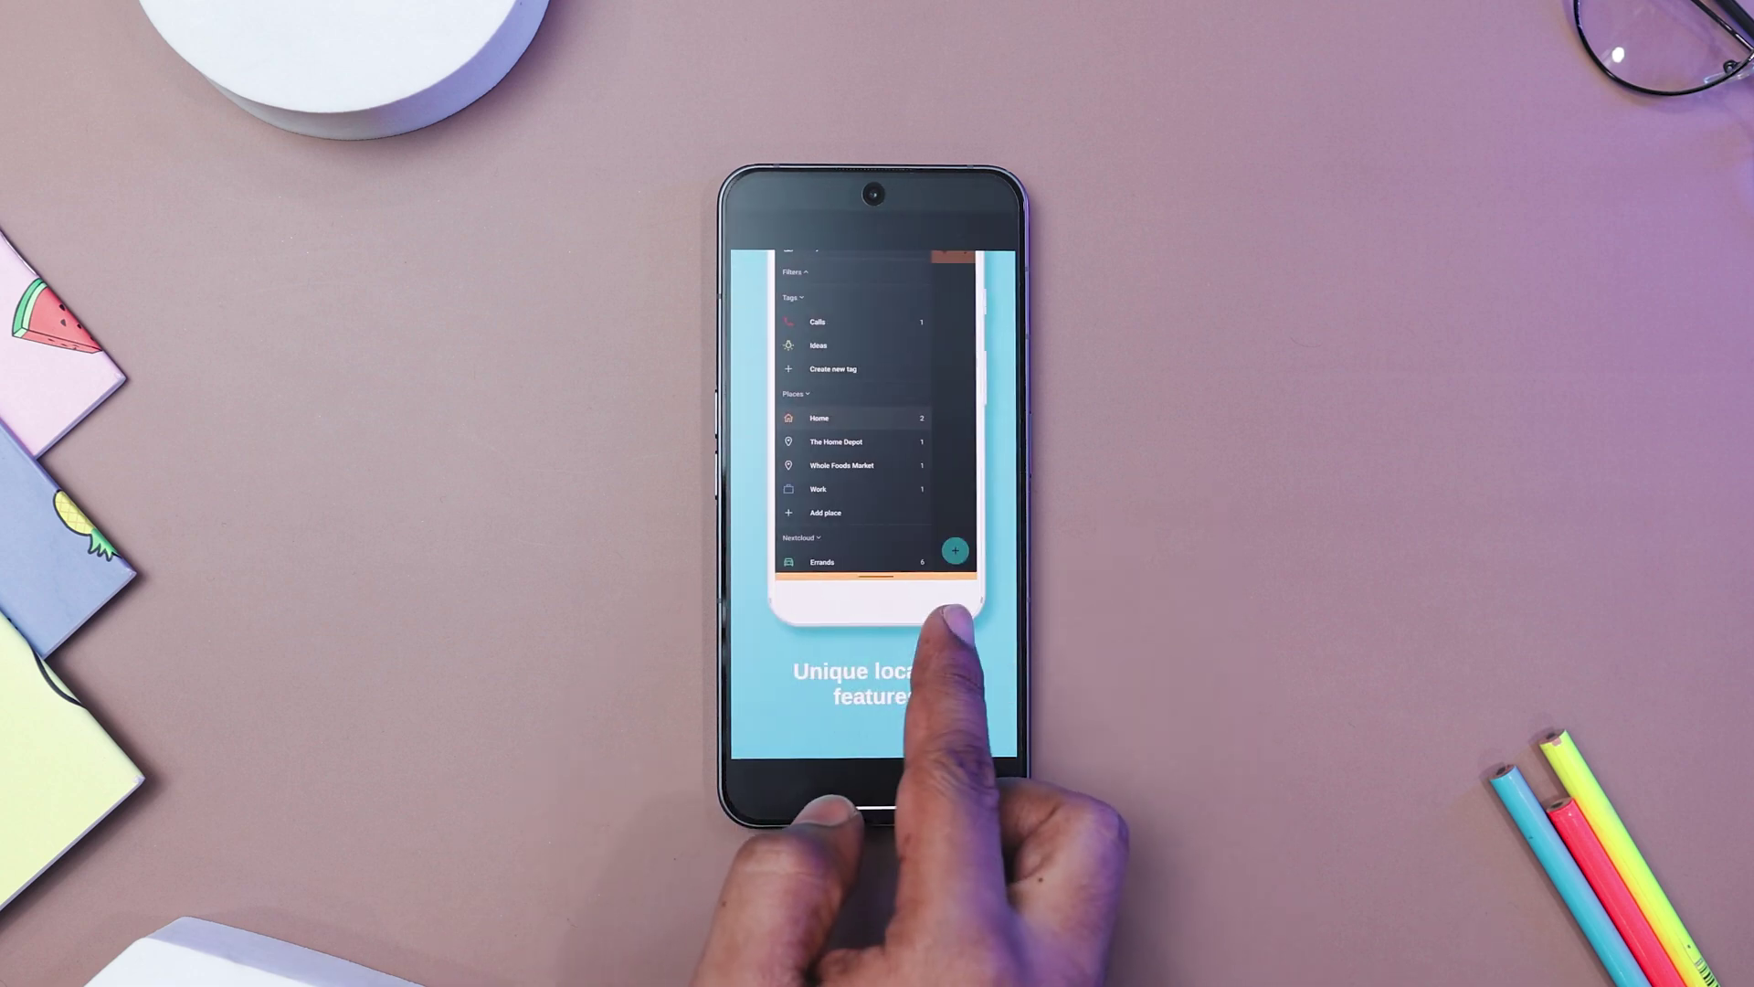
{"action": "left_click_drag", "start_coordinate": [1020, 589], "coordinate": [933, 590]}
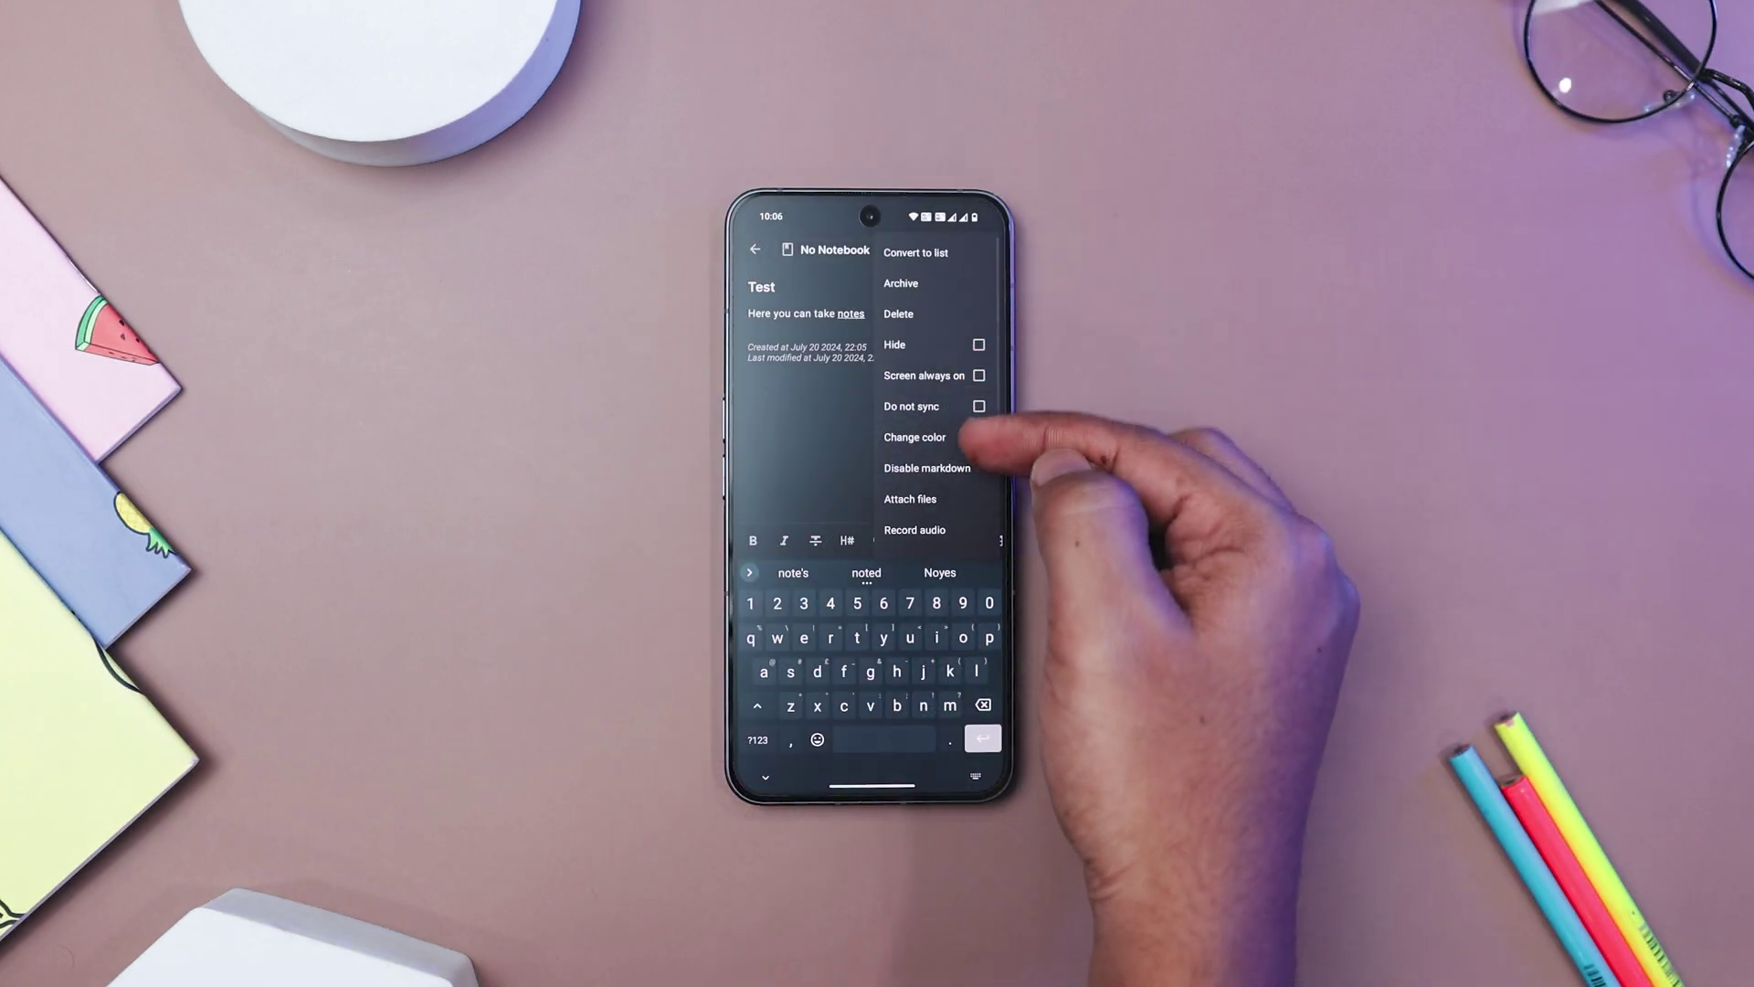
Check and close the Test note's three-dot options, then bring up a new reminder
{"action": "left_click", "coordinate": [968, 344]}
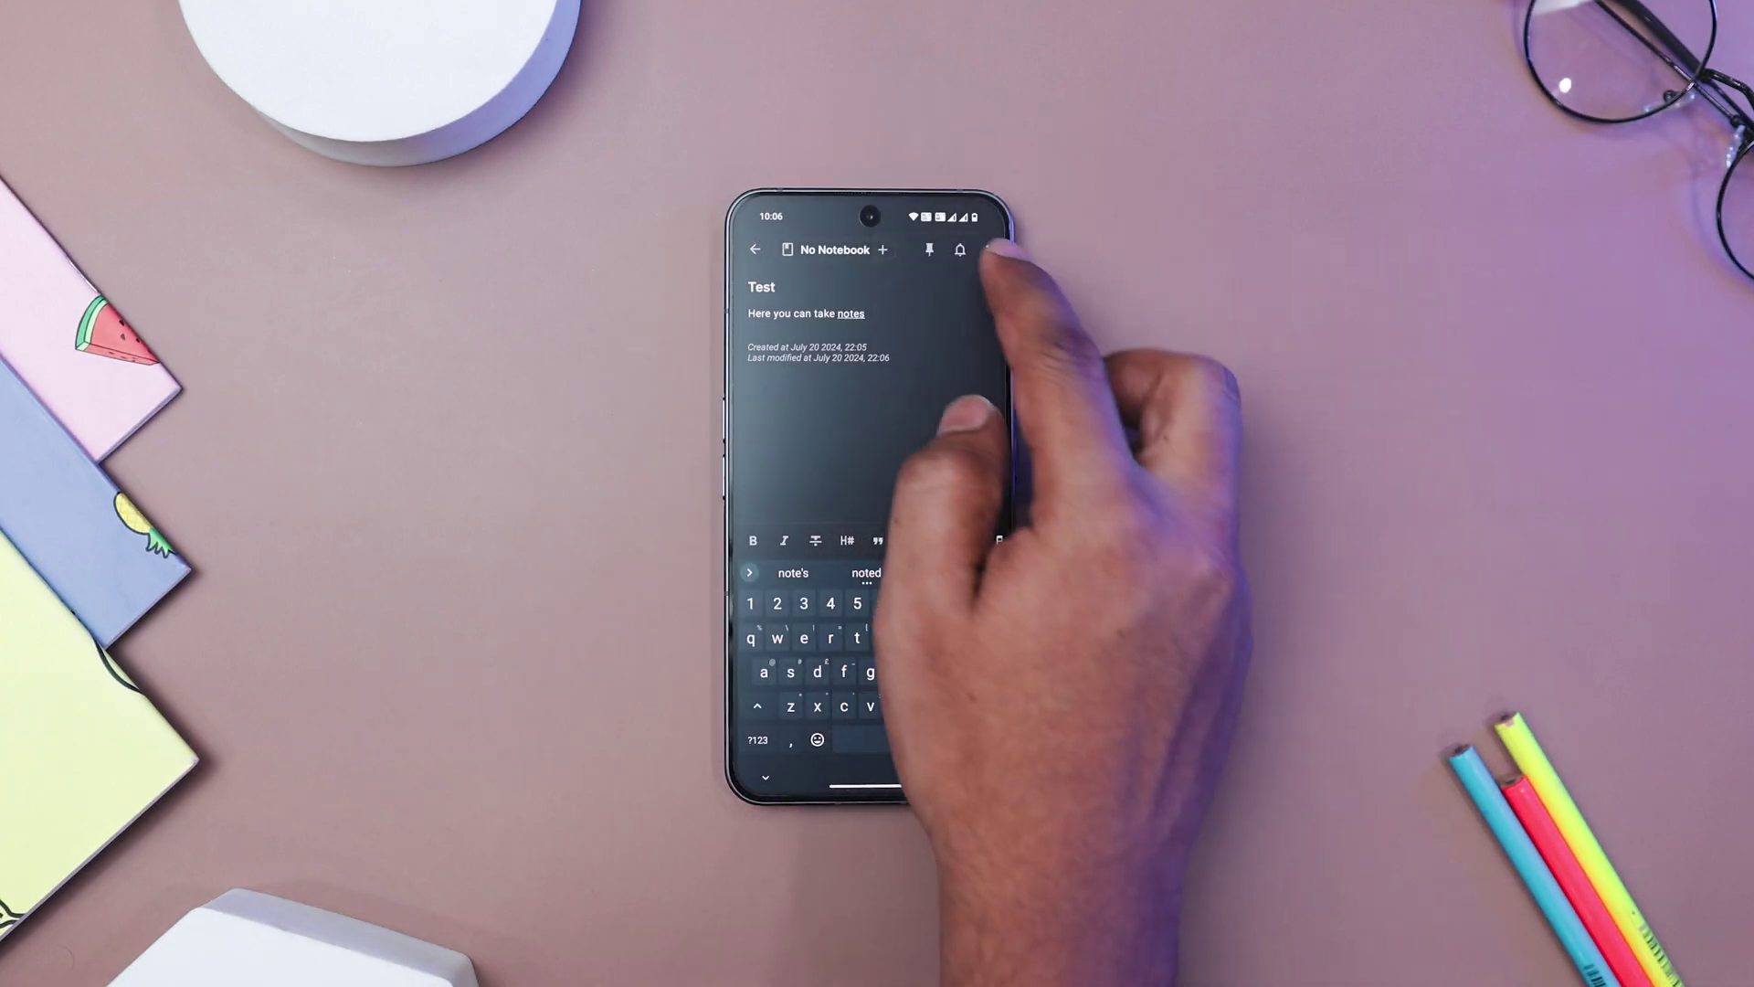
{"action": "left_click", "coordinate": [997, 250]}
{"action": "left_click", "coordinate": [979, 351]}
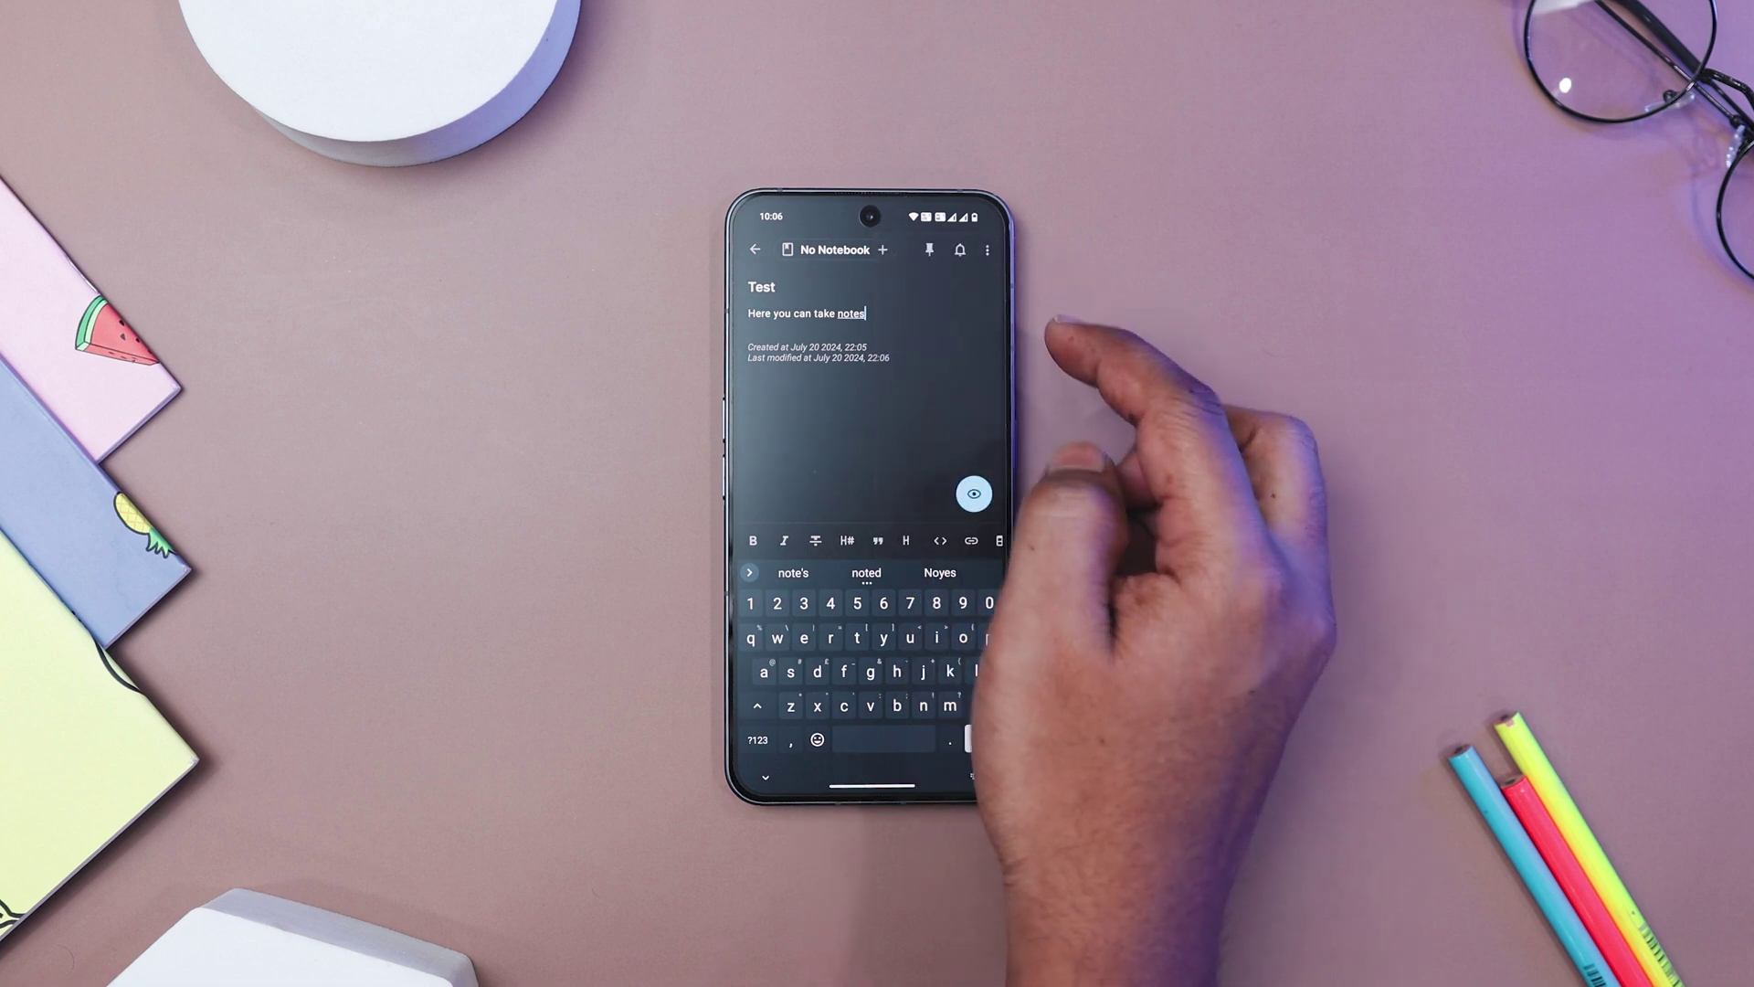
{"action": "left_click", "coordinate": [959, 249]}
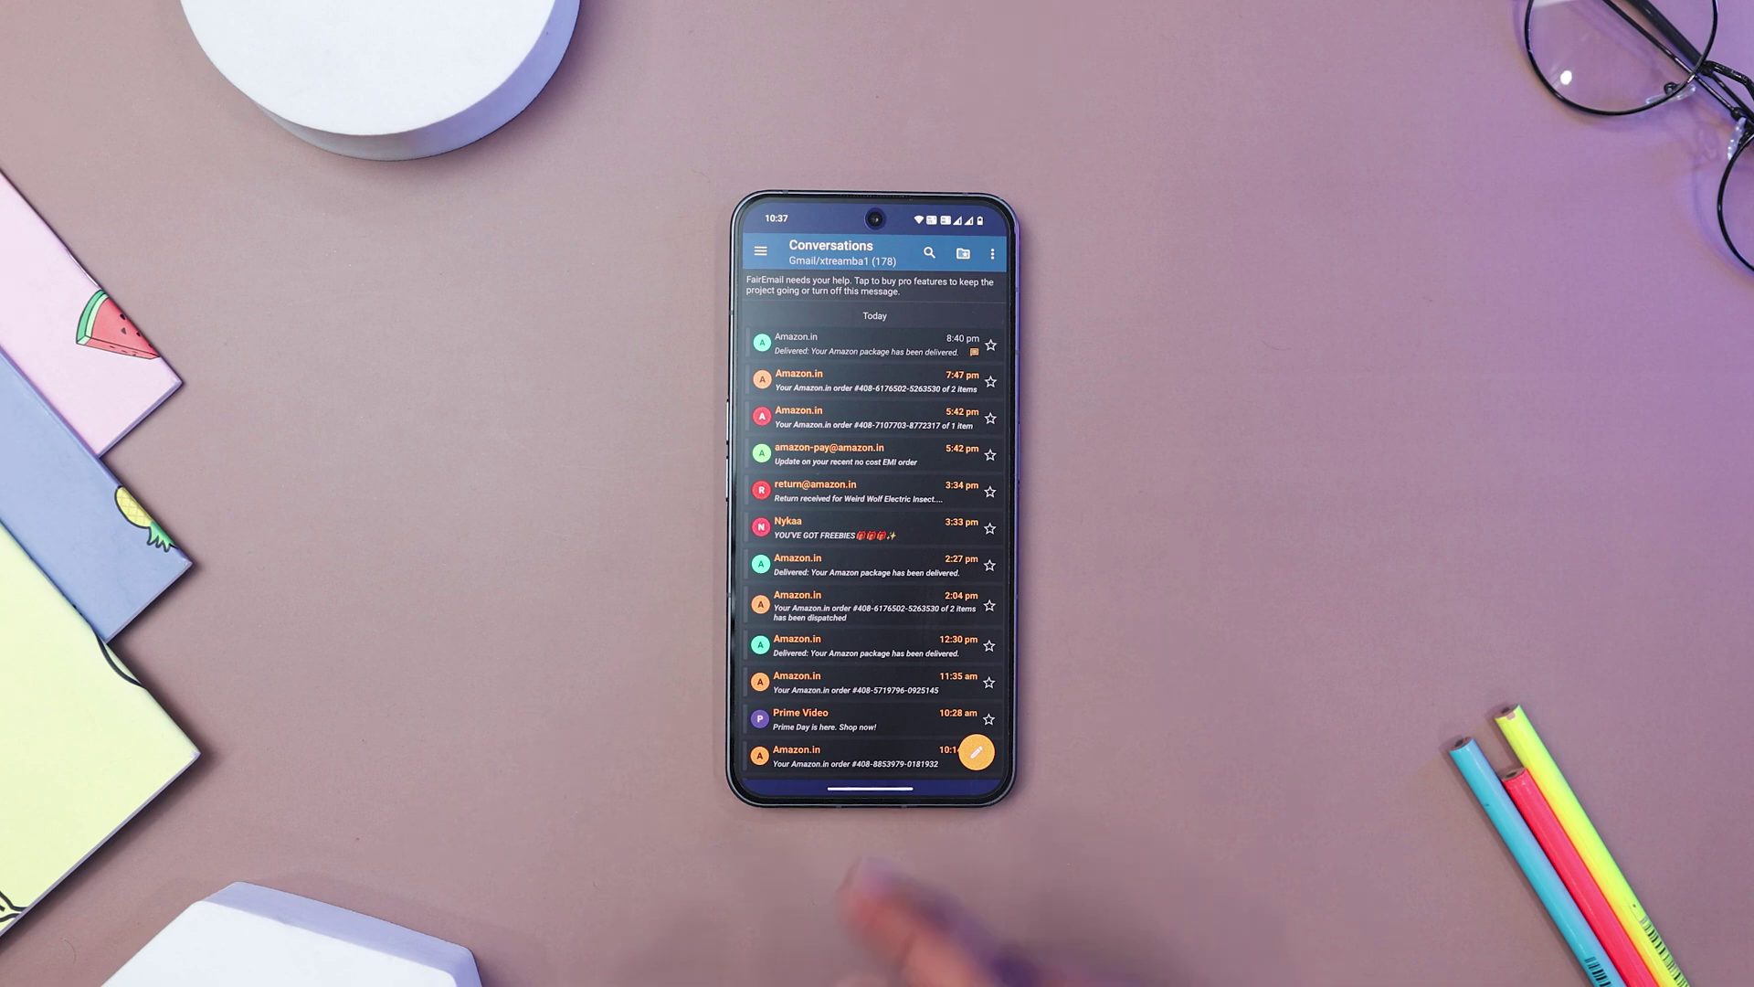
{"action": "scroll", "coordinate": [875, 536], "scroll_direction": "down", "scroll_amount": 3}
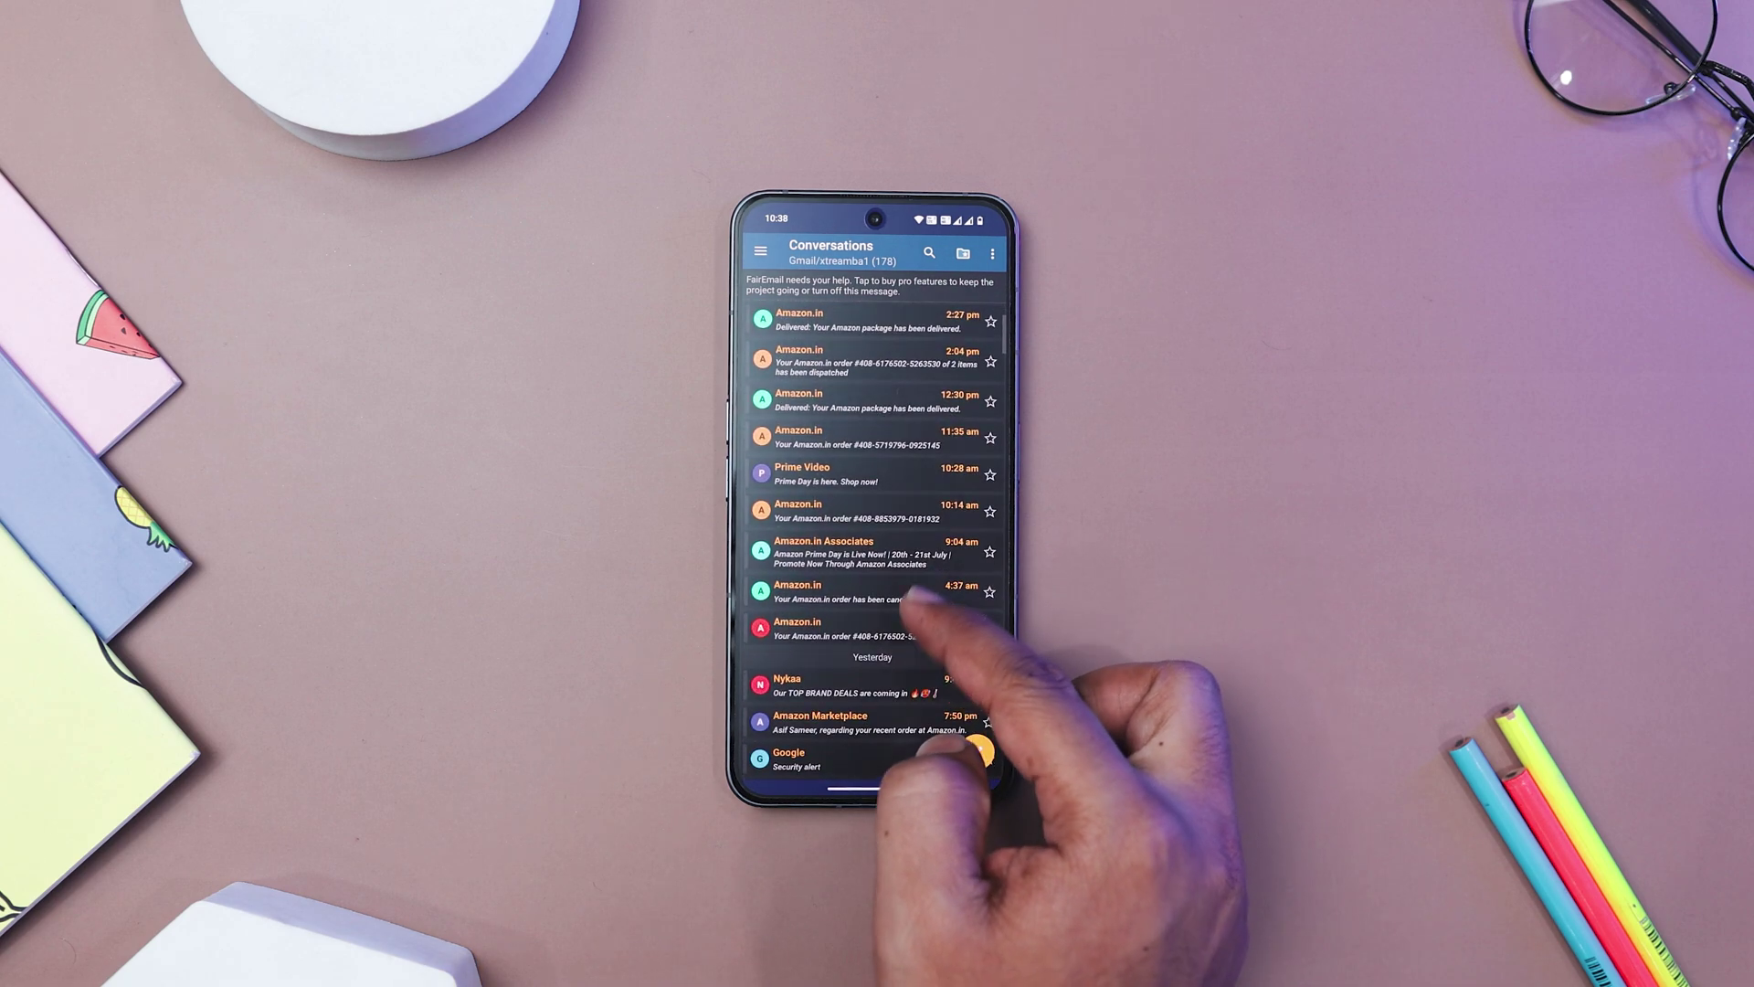
Open the Amazon.in order conversation and preview the Amazon link inside the email
{"action": "left_click", "coordinate": [916, 599]}
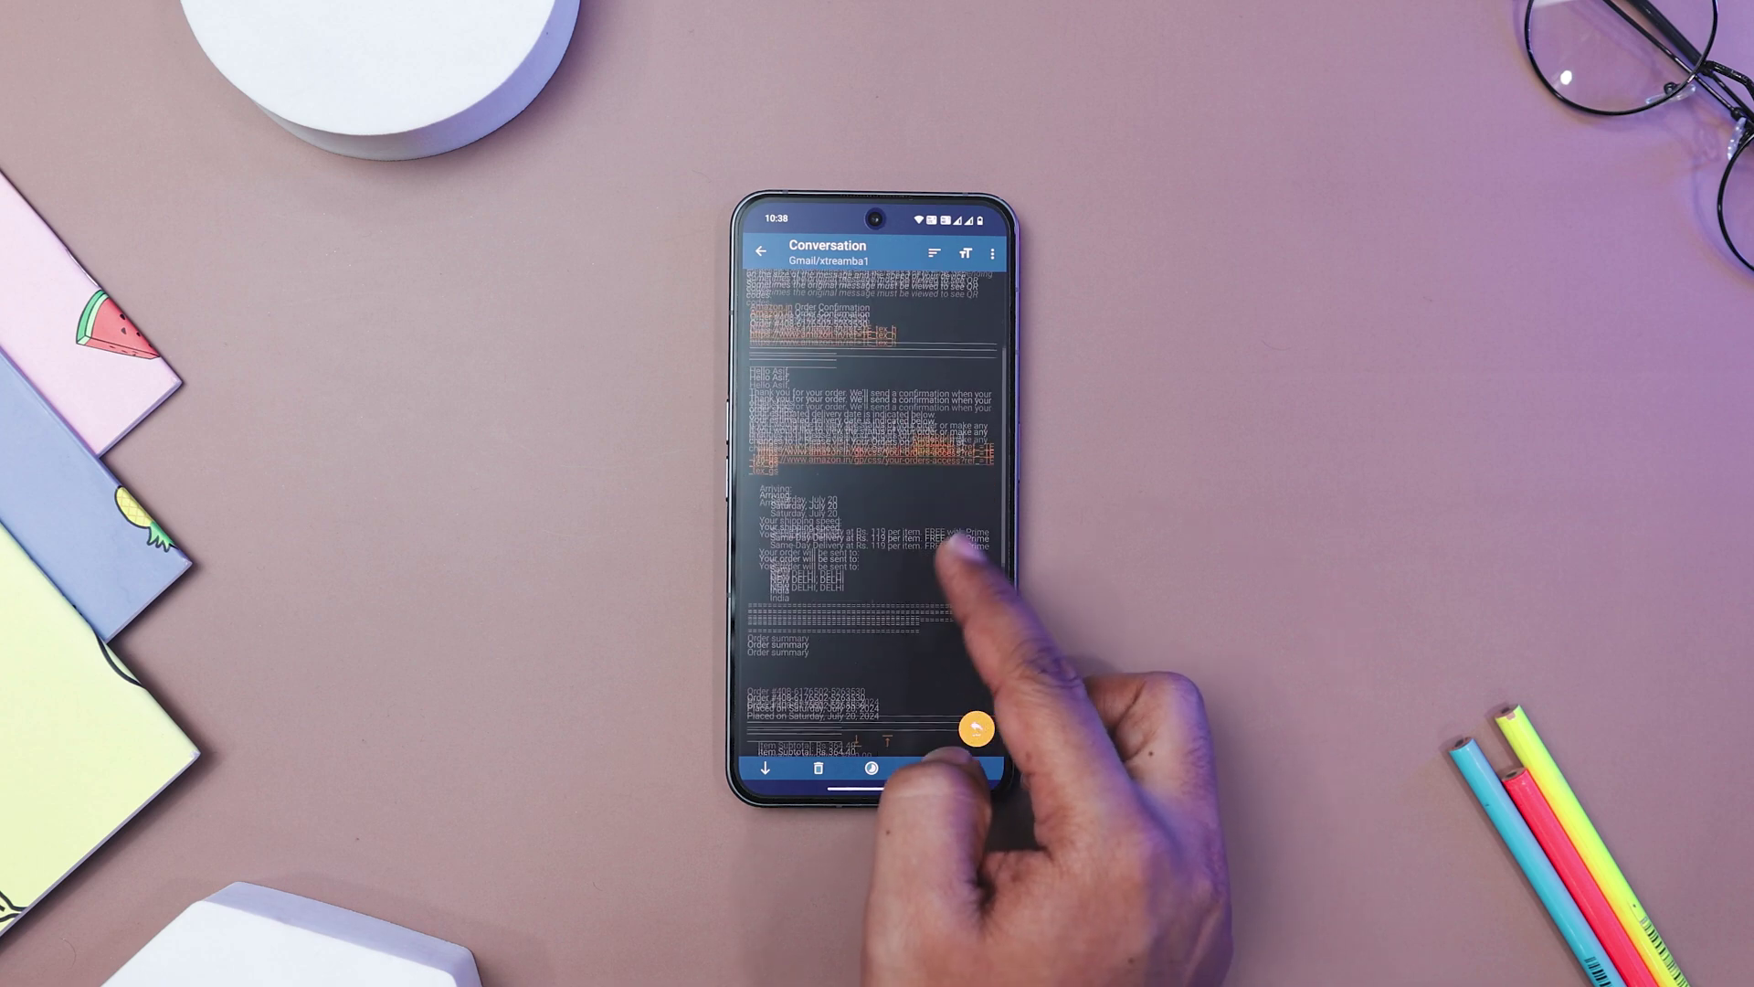
{"action": "scroll", "coordinate": [926, 590], "scroll_direction": "up", "scroll_amount": 5}
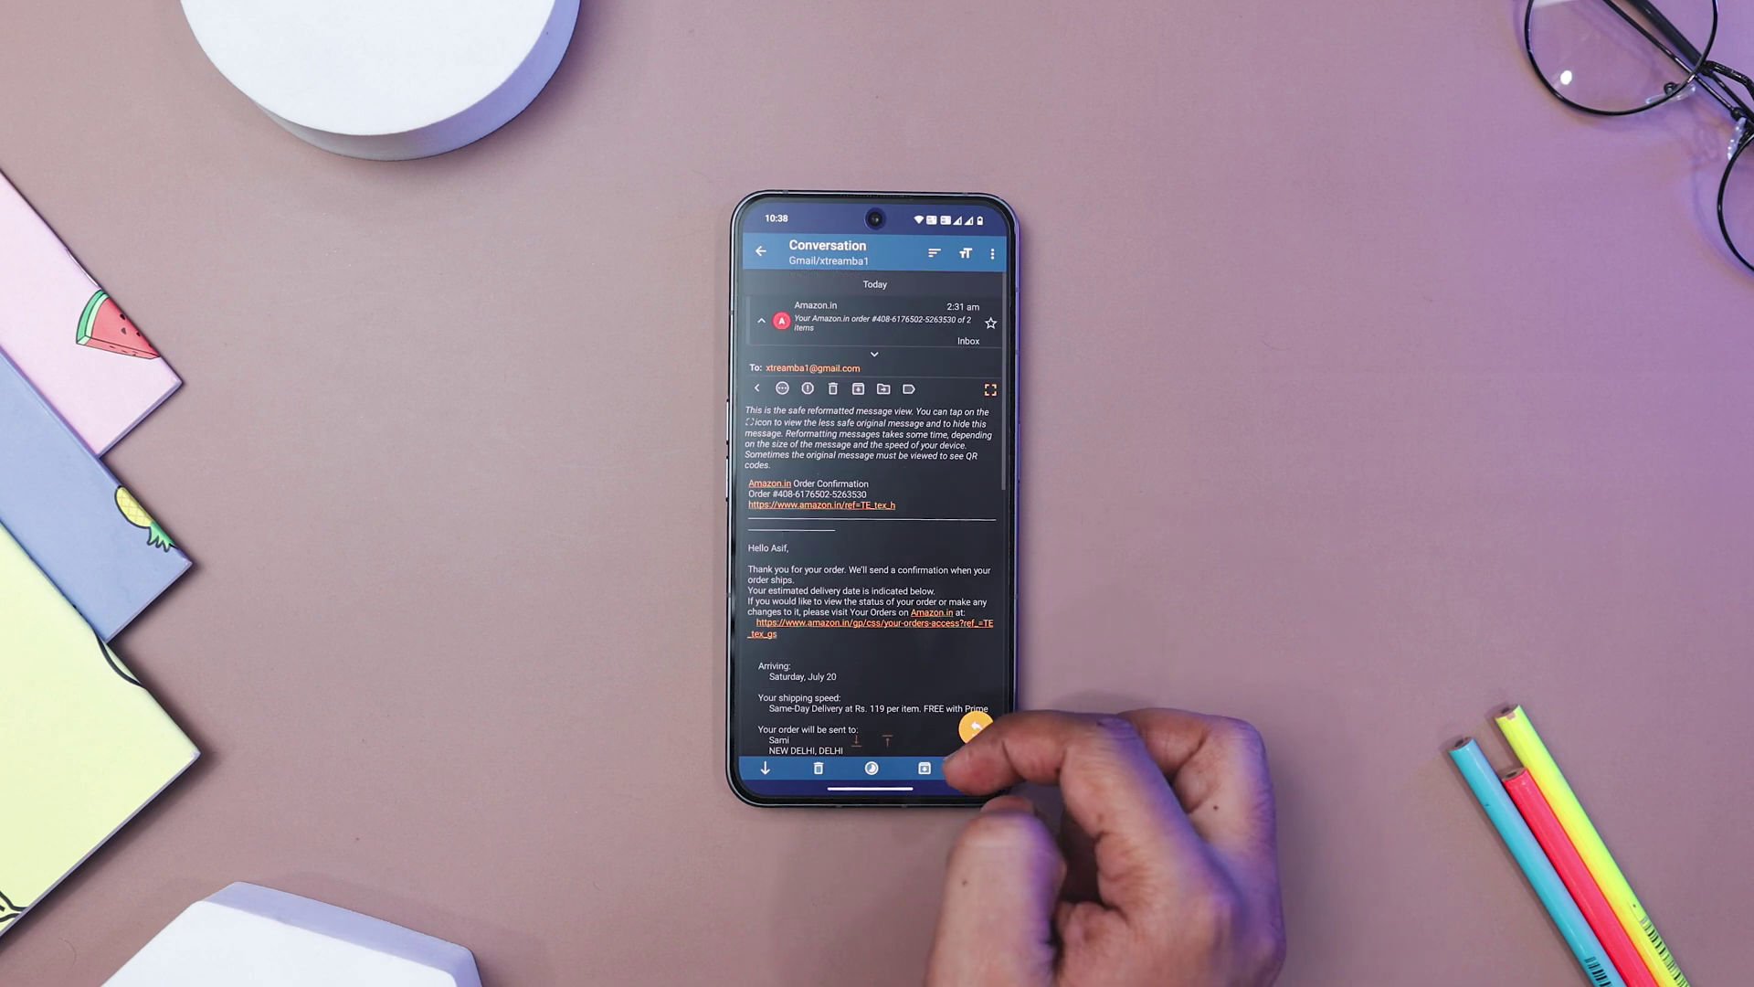
{"action": "left_click", "coordinate": [822, 504]}
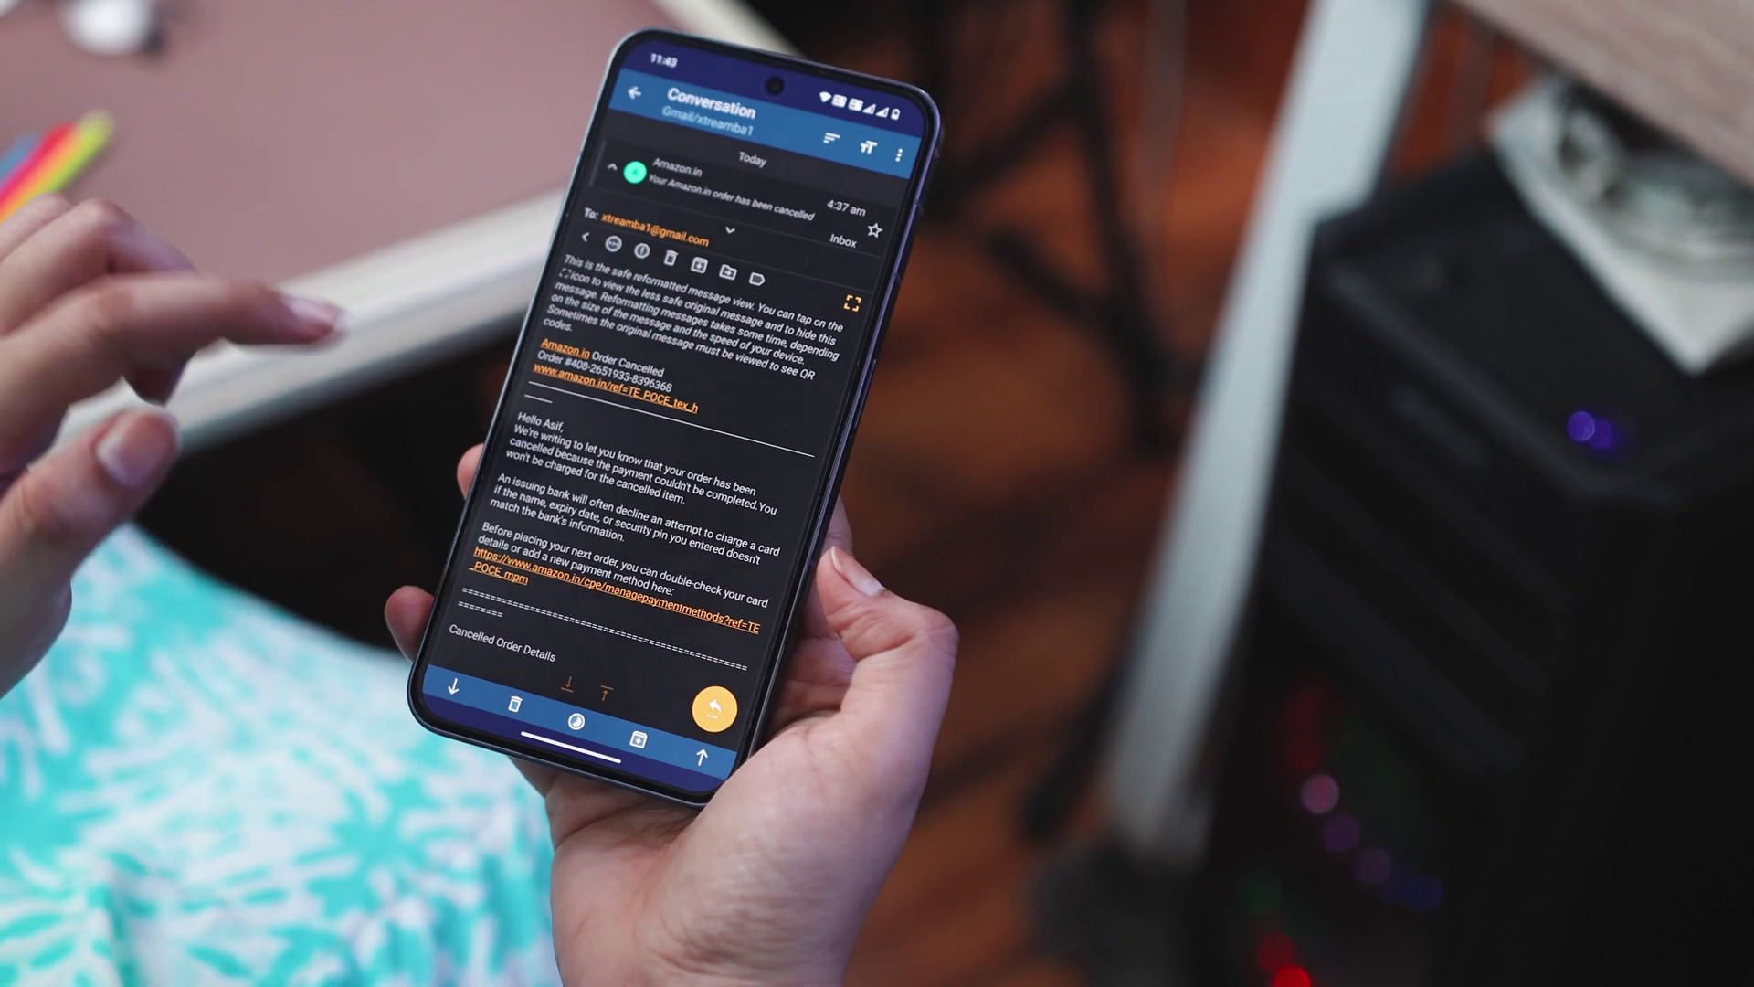
Start a reply to the sender of the Amazon cancellation email and begin writing its body
{"action": "left_click", "coordinate": [718, 709]}
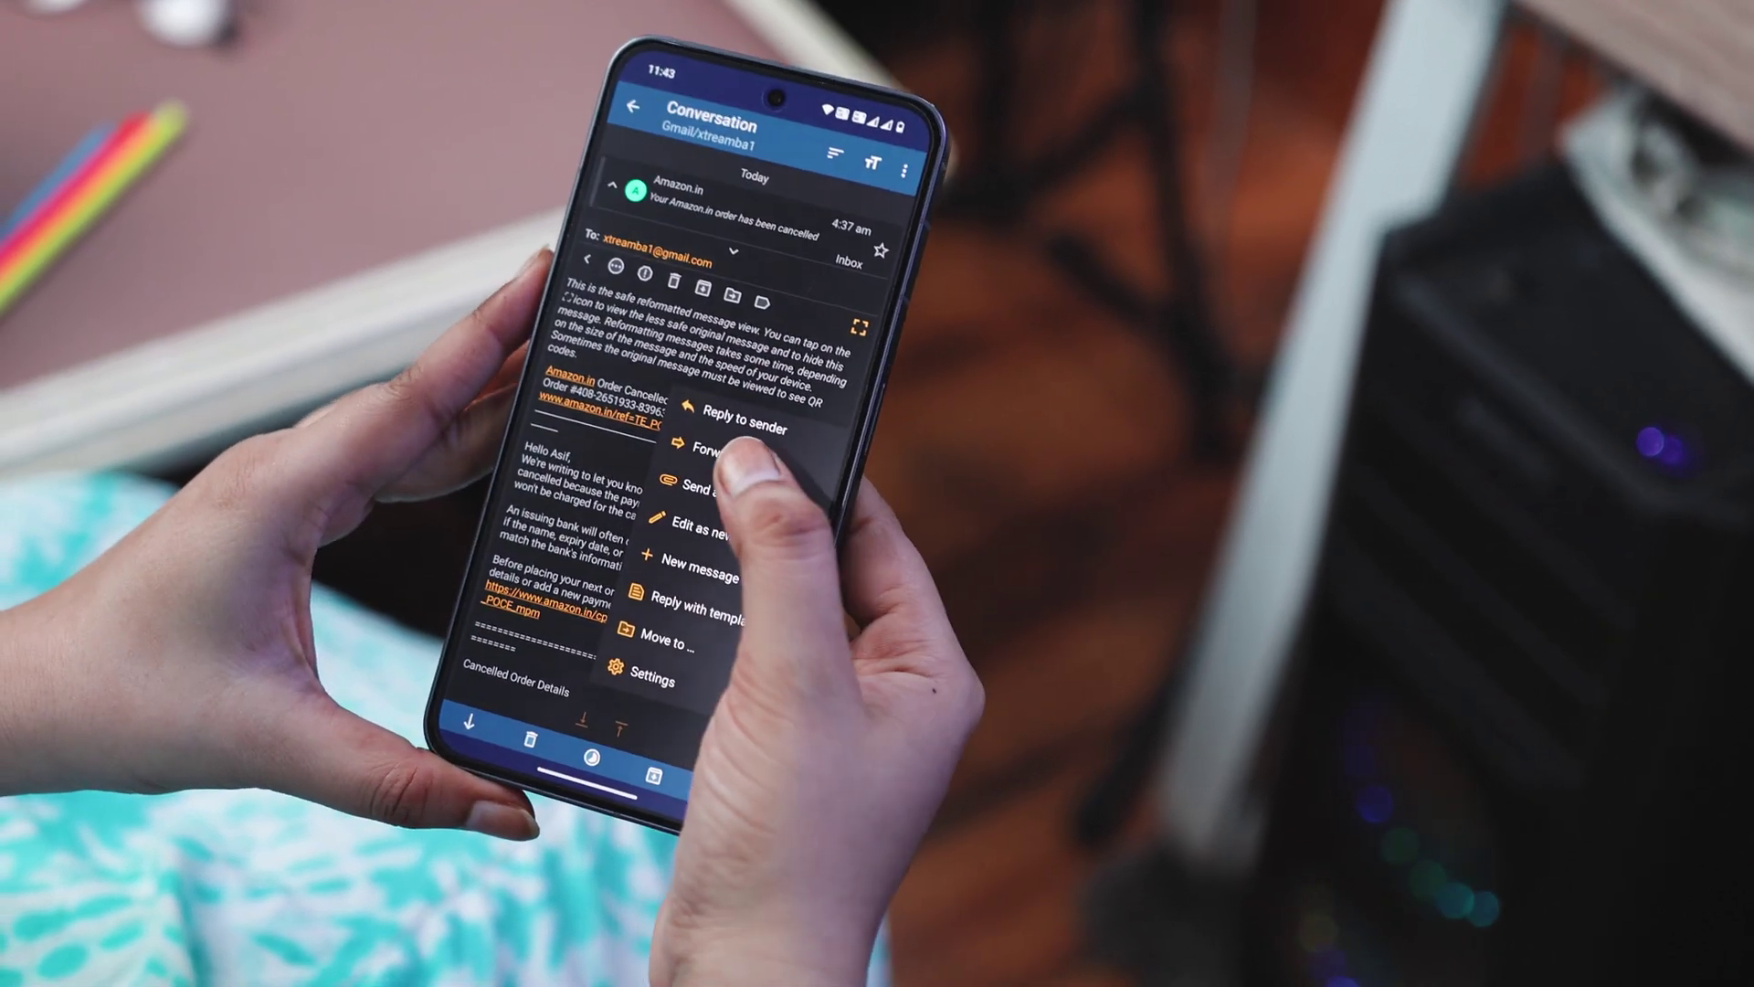
{"action": "left_click", "coordinate": [768, 439]}
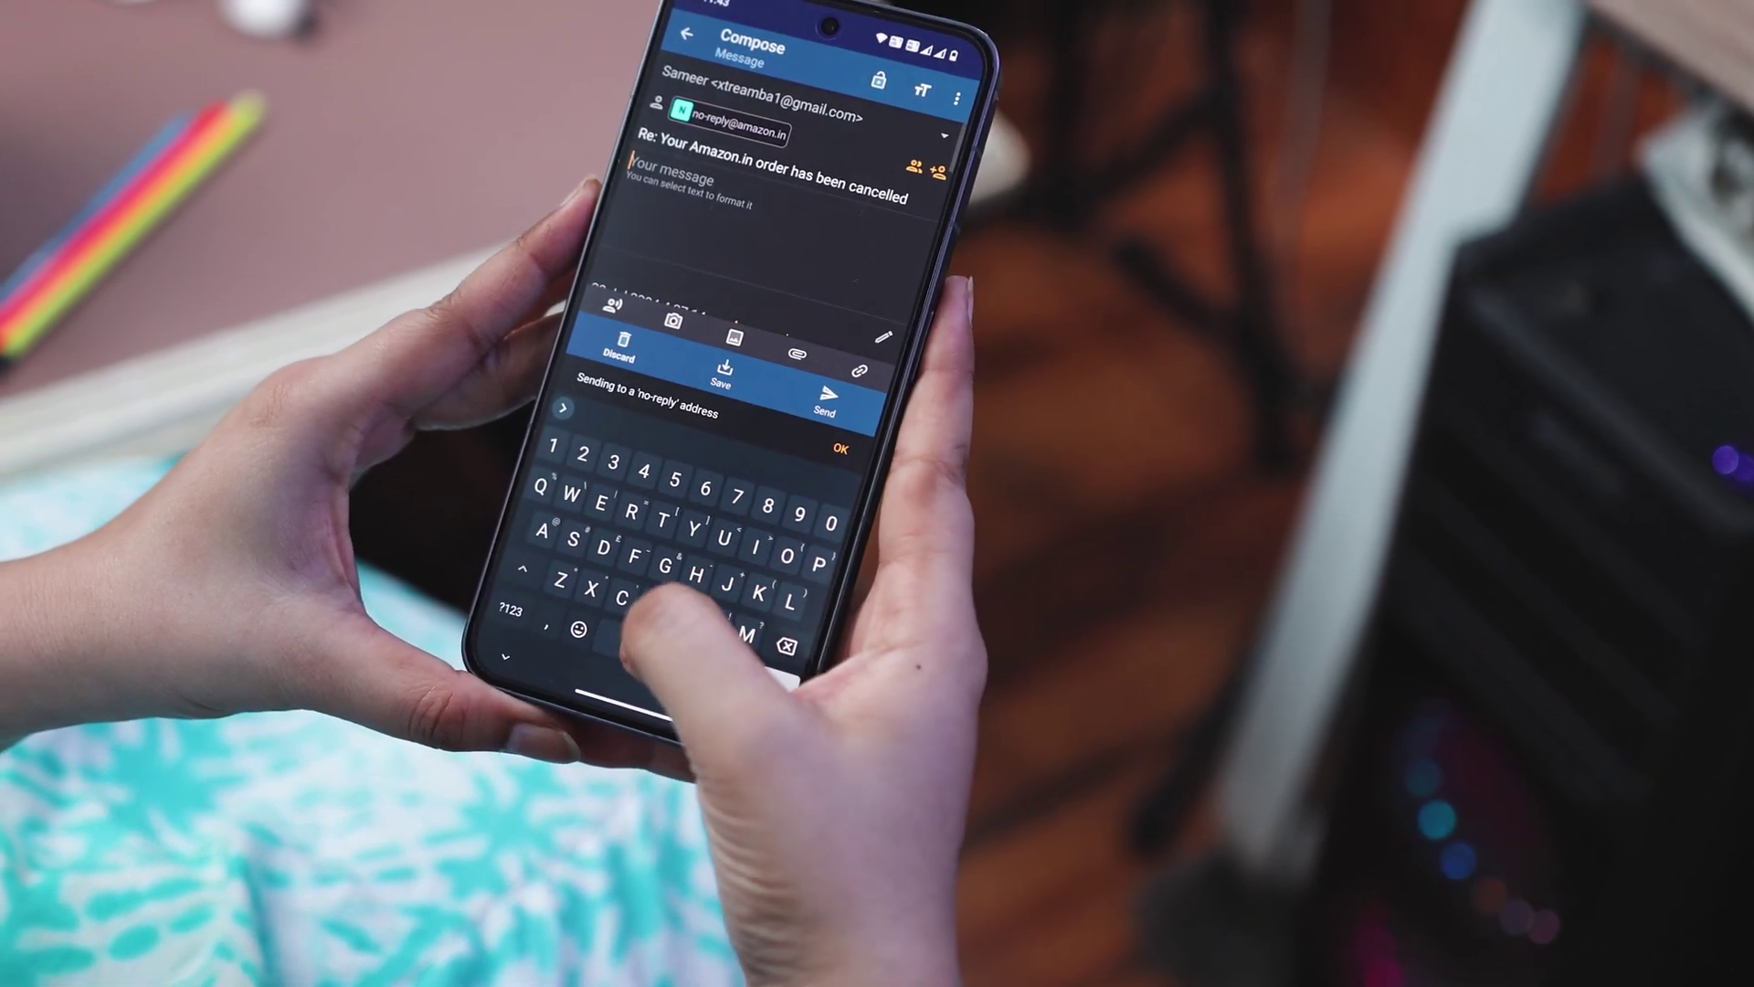
{"action": "left_click", "coordinate": [672, 511]}
{"action": "type", "text": "Th"}
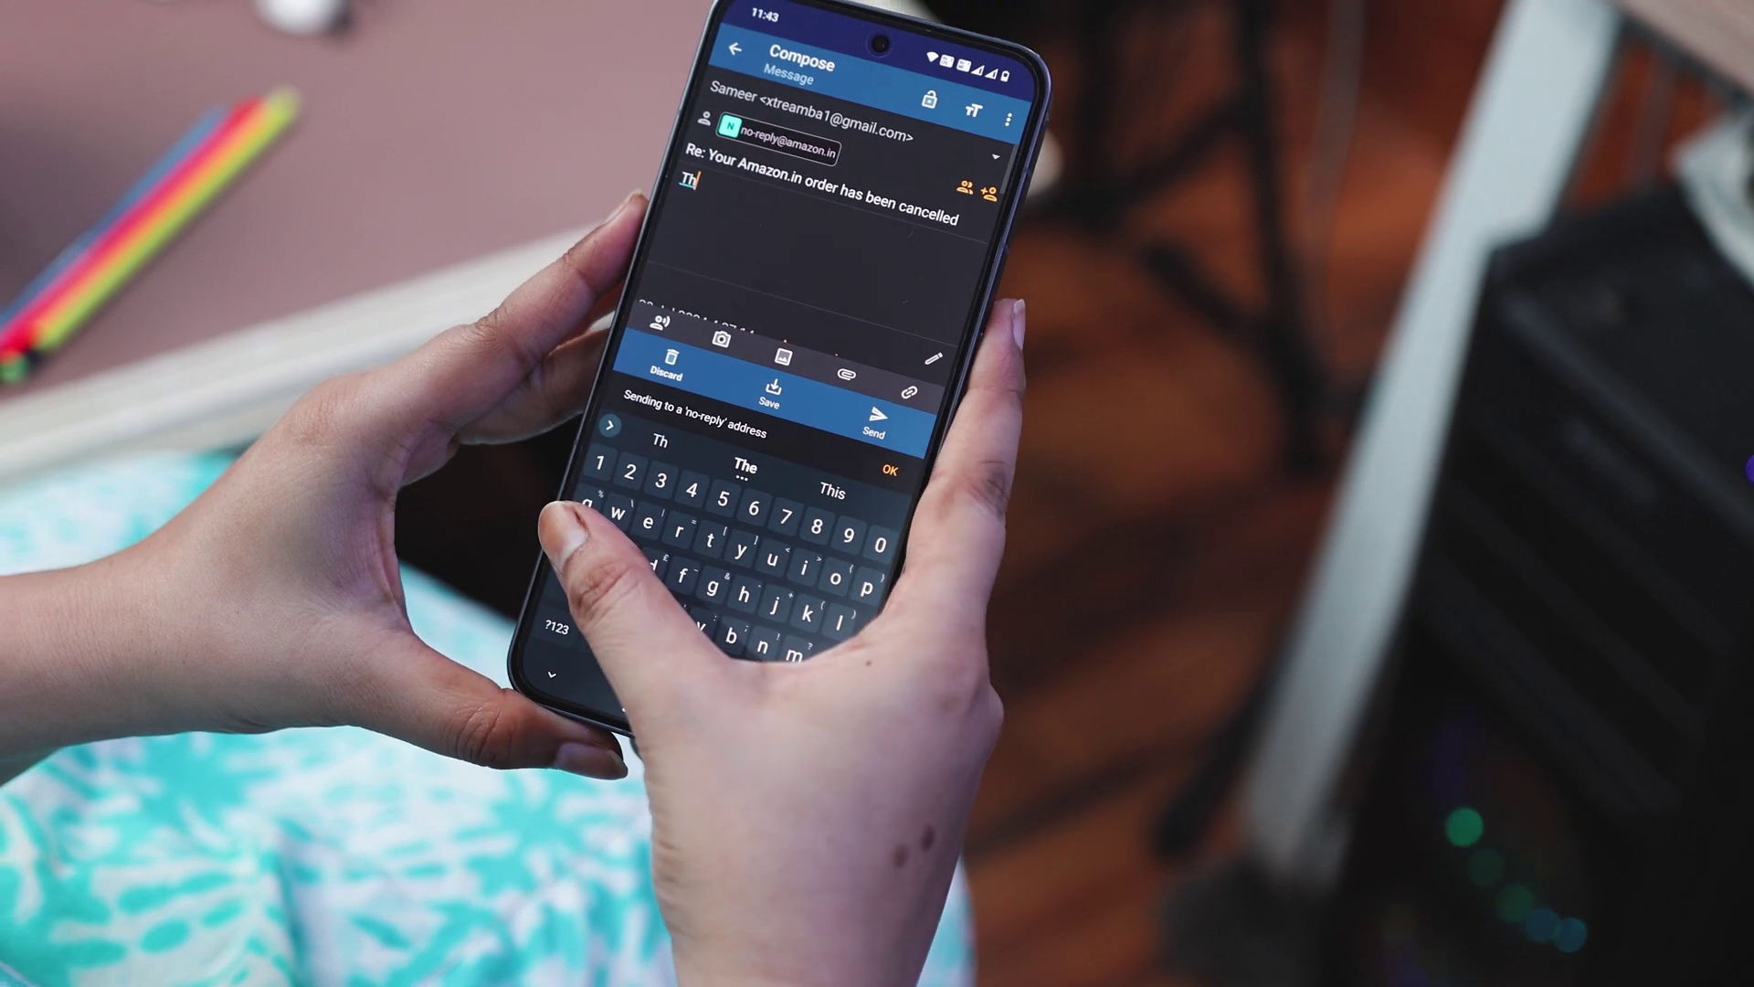
{"action": "type", "text": "ank"}
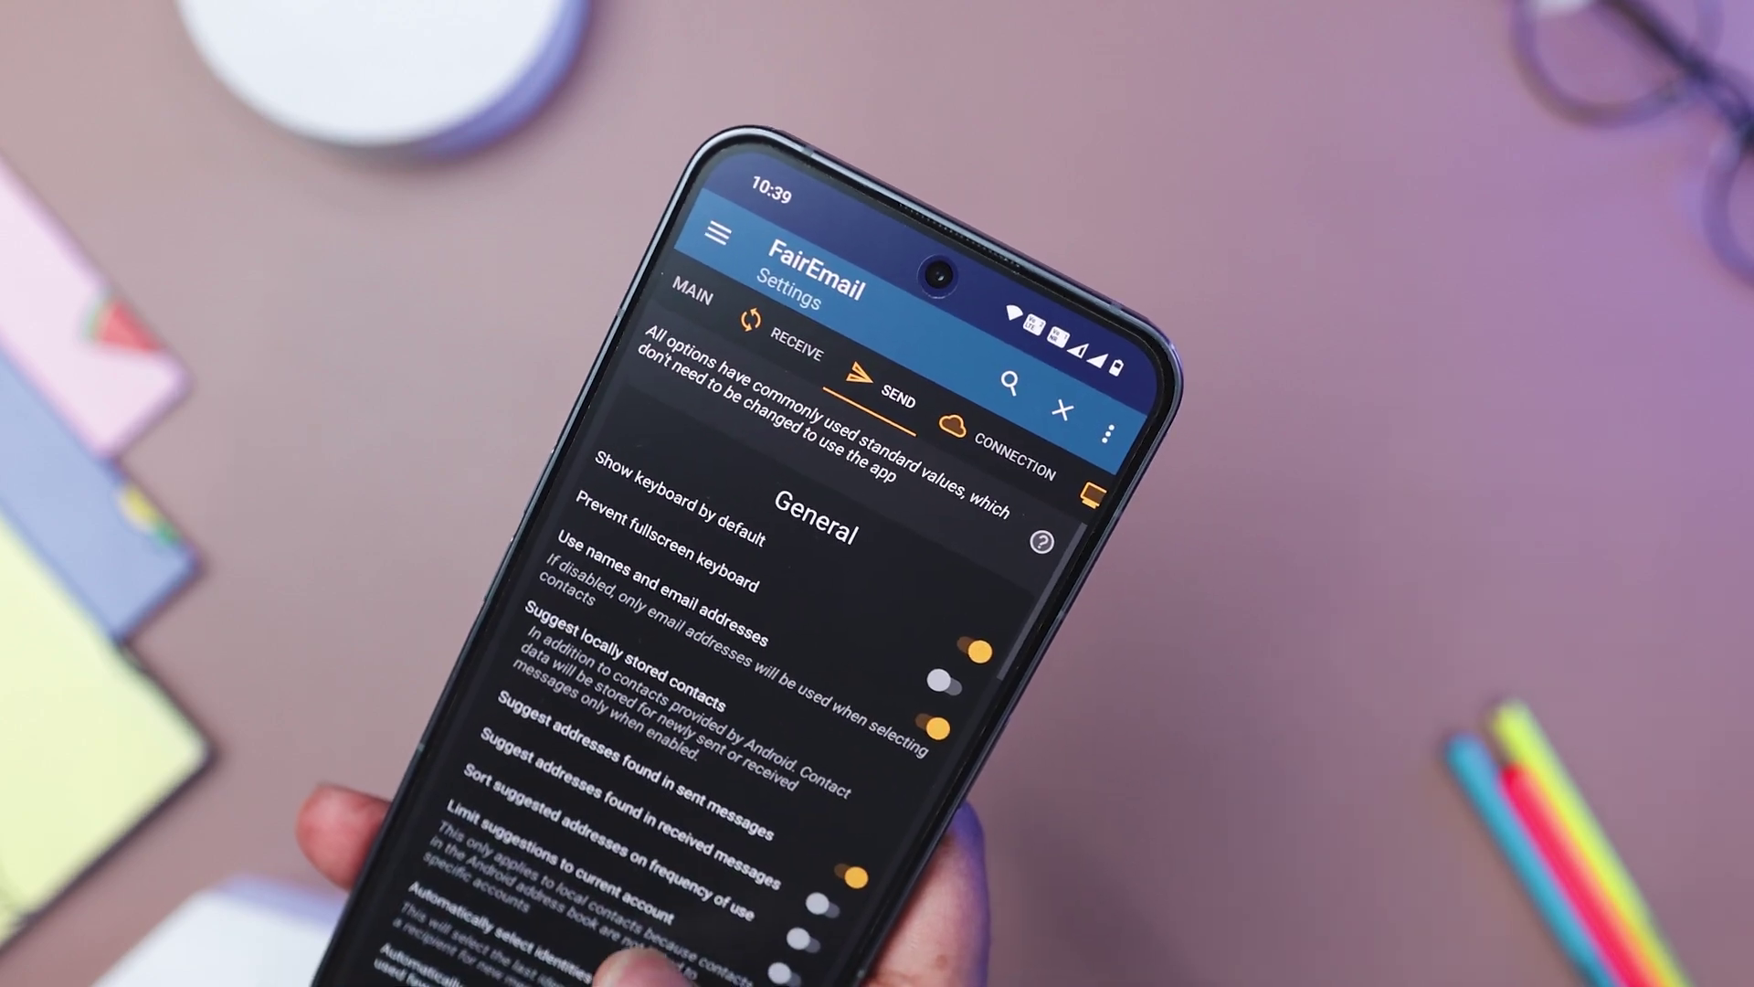
{"action": "scroll", "coordinate": [741, 617], "scroll_direction": "down", "scroll_amount": 2}
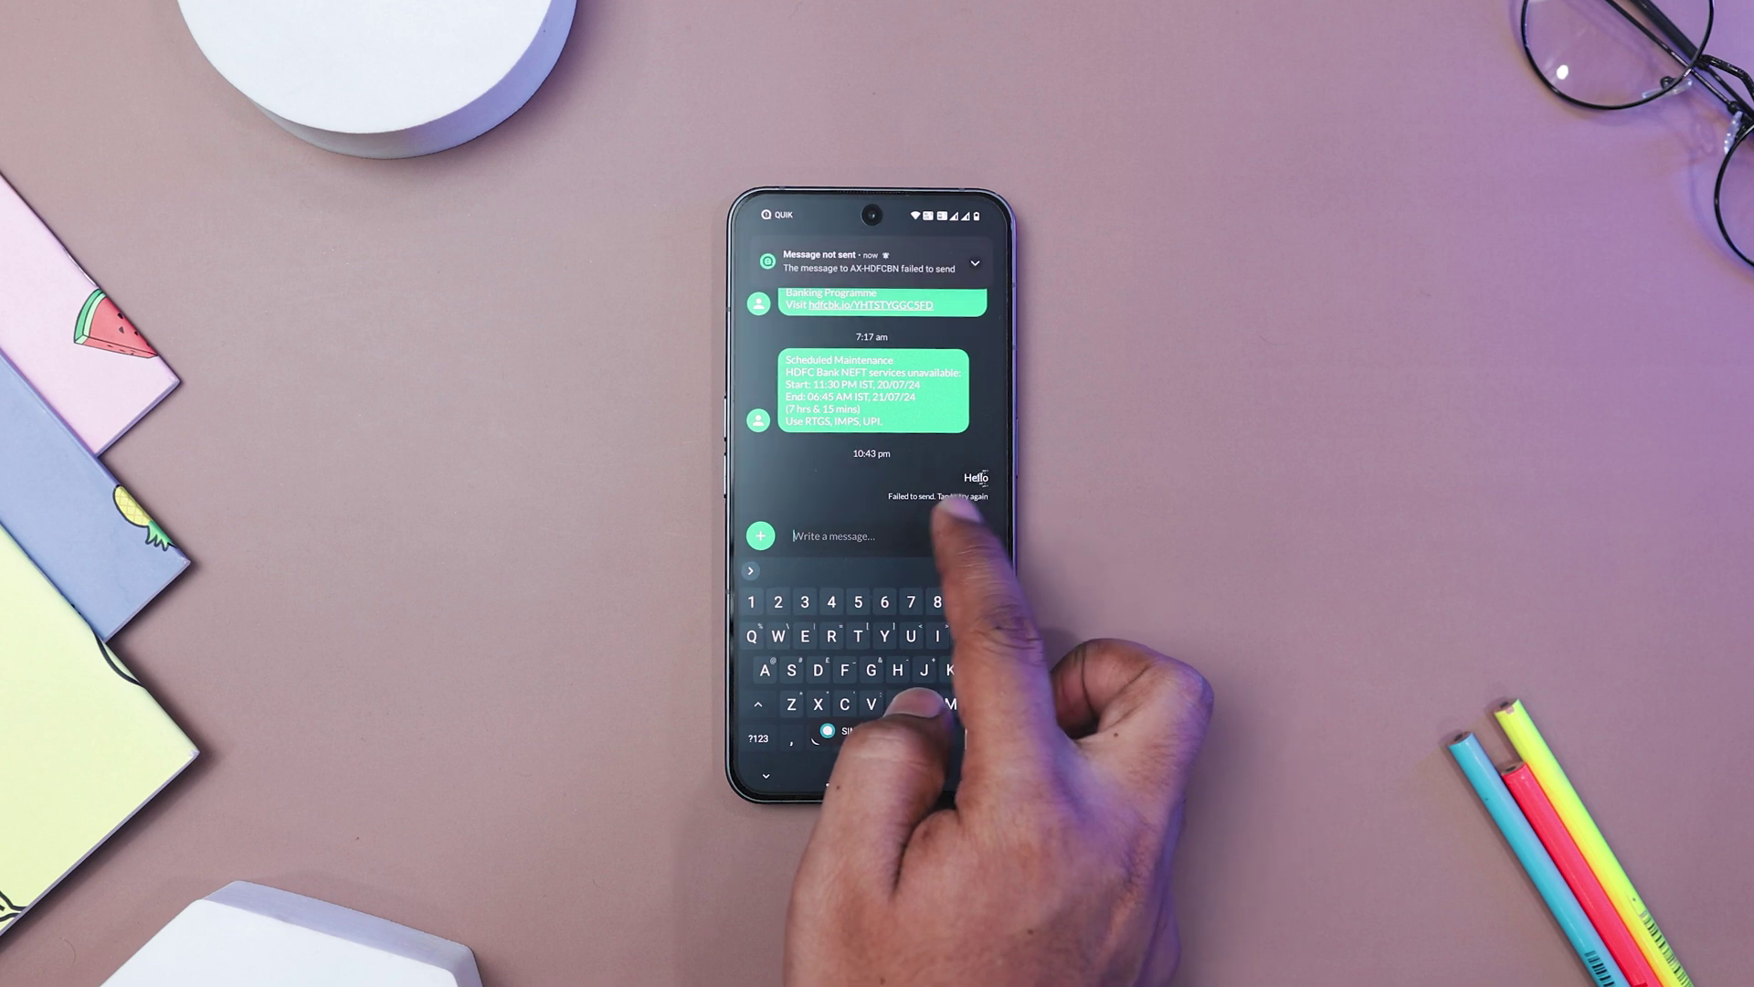
{"action": "scroll", "coordinate": [872, 452], "scroll_direction": "up", "scroll_amount": 5}
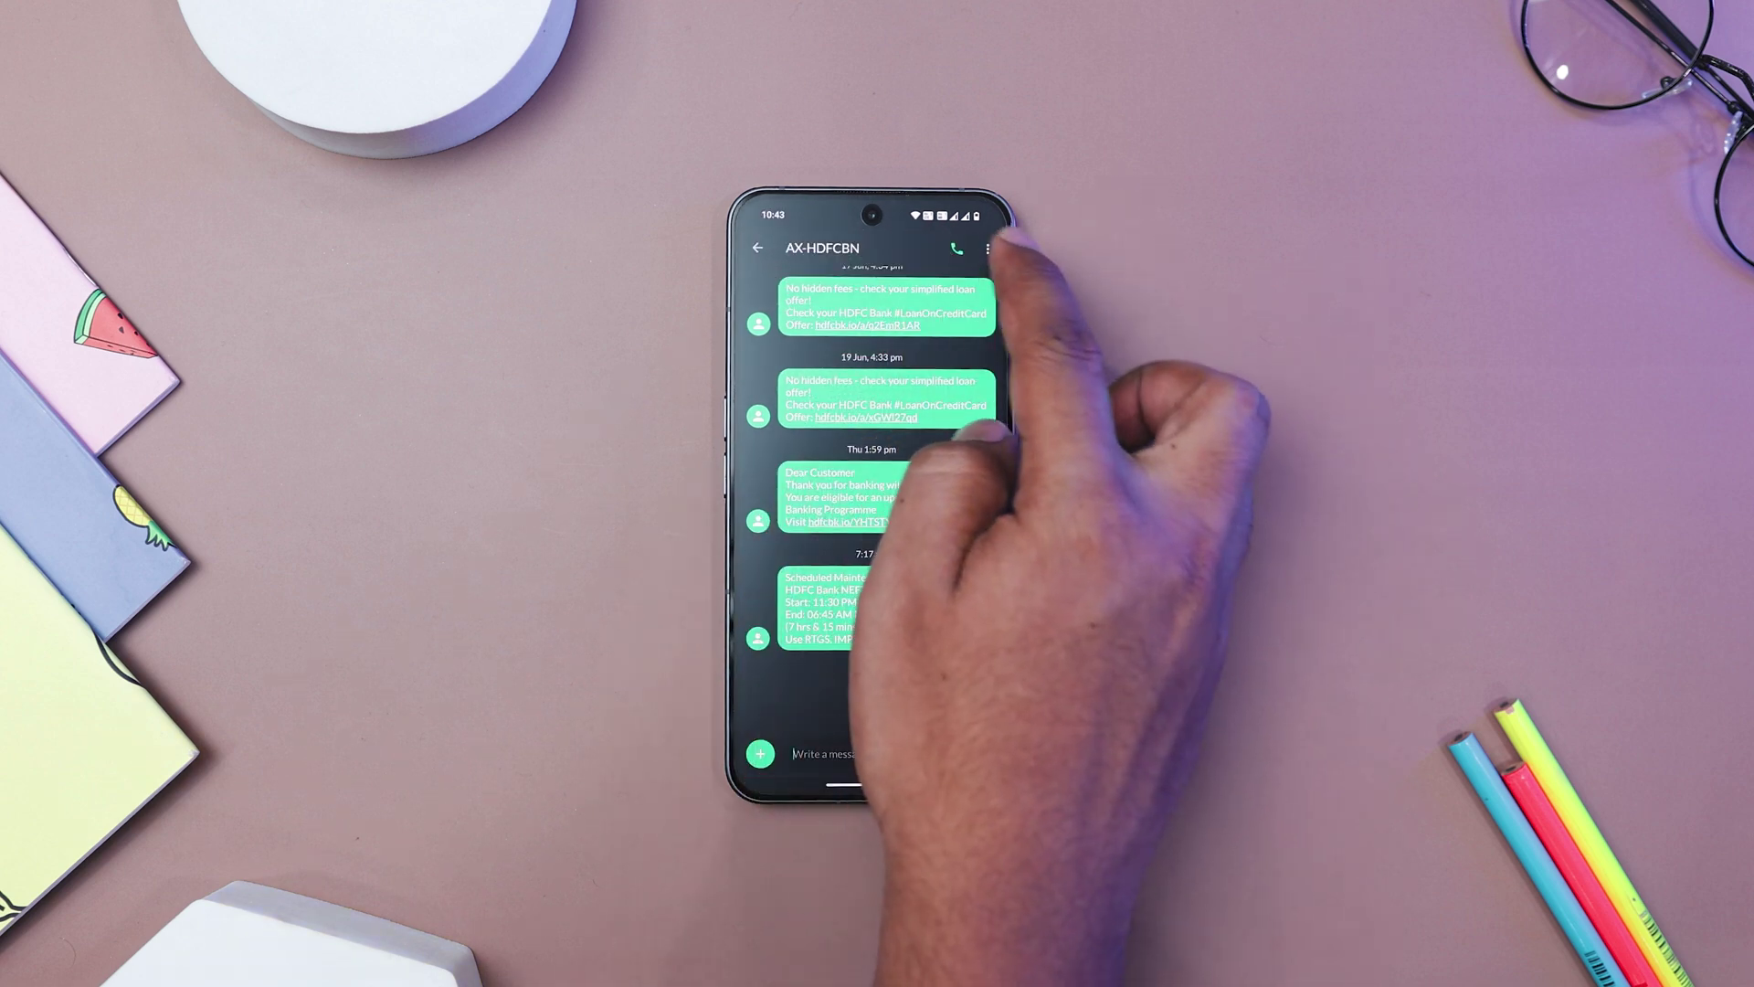
Block the AX-HDFCBN sender, then compare its QUIK+ and Material colour theme options
{"action": "left_click", "coordinate": [989, 249]}
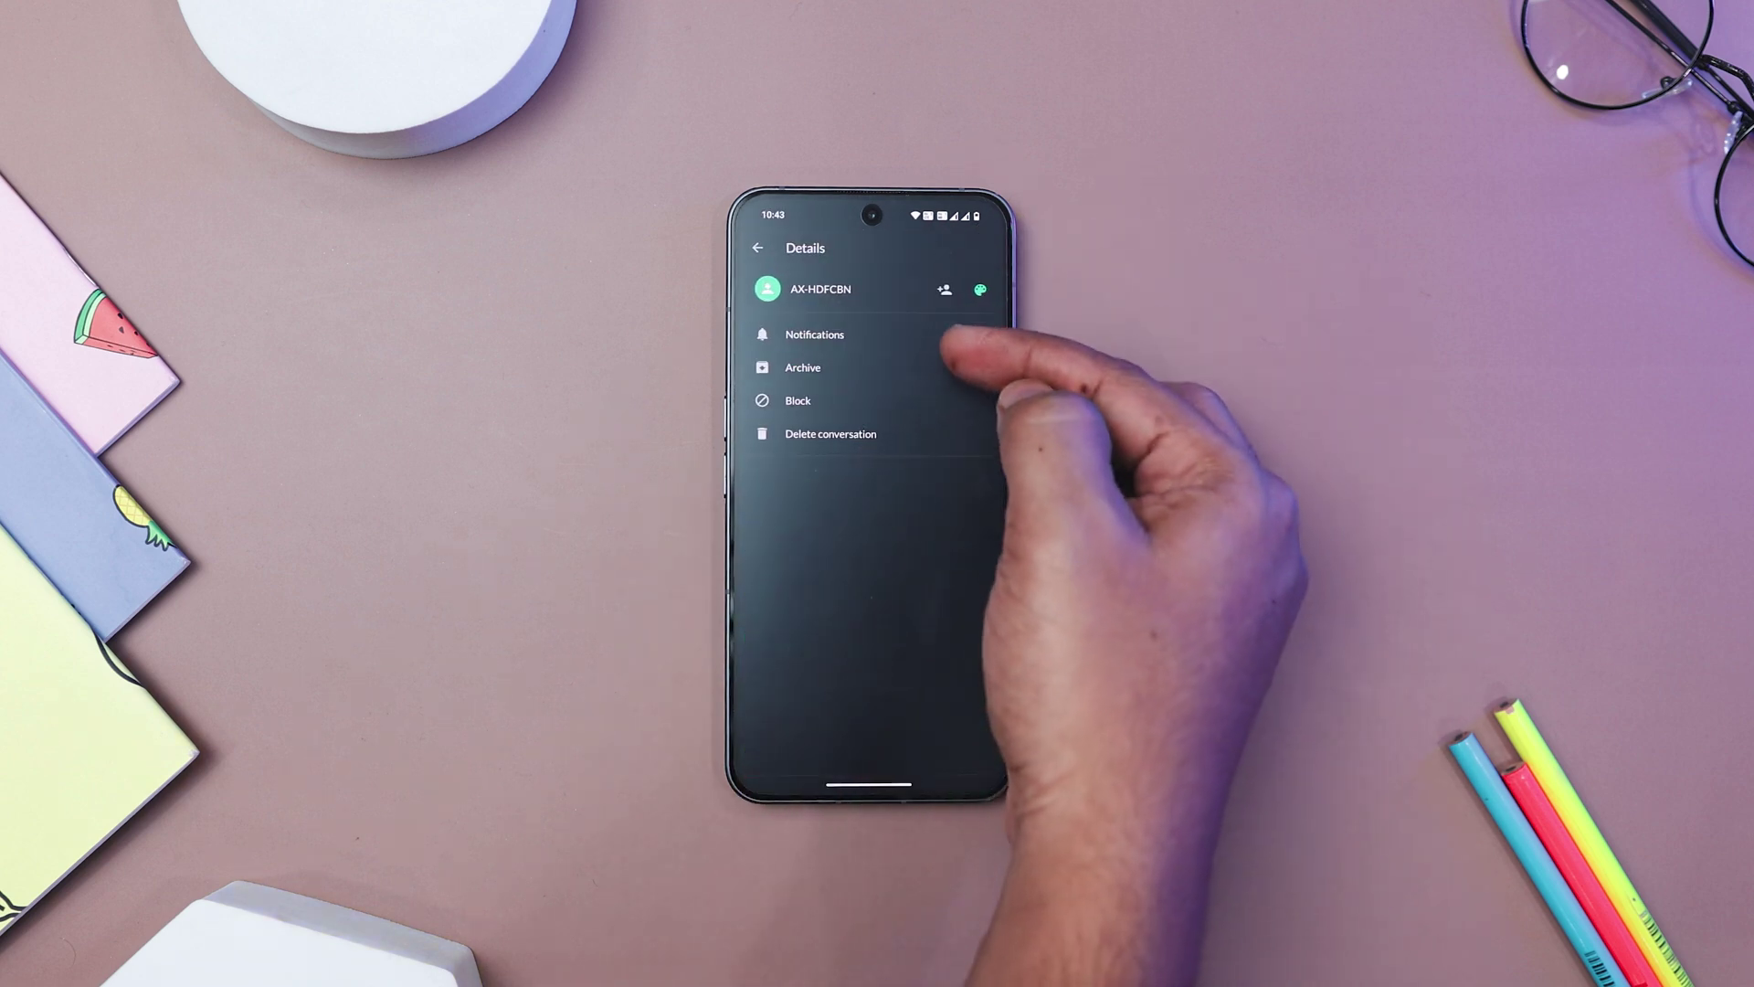
{"action": "left_click", "coordinate": [797, 400]}
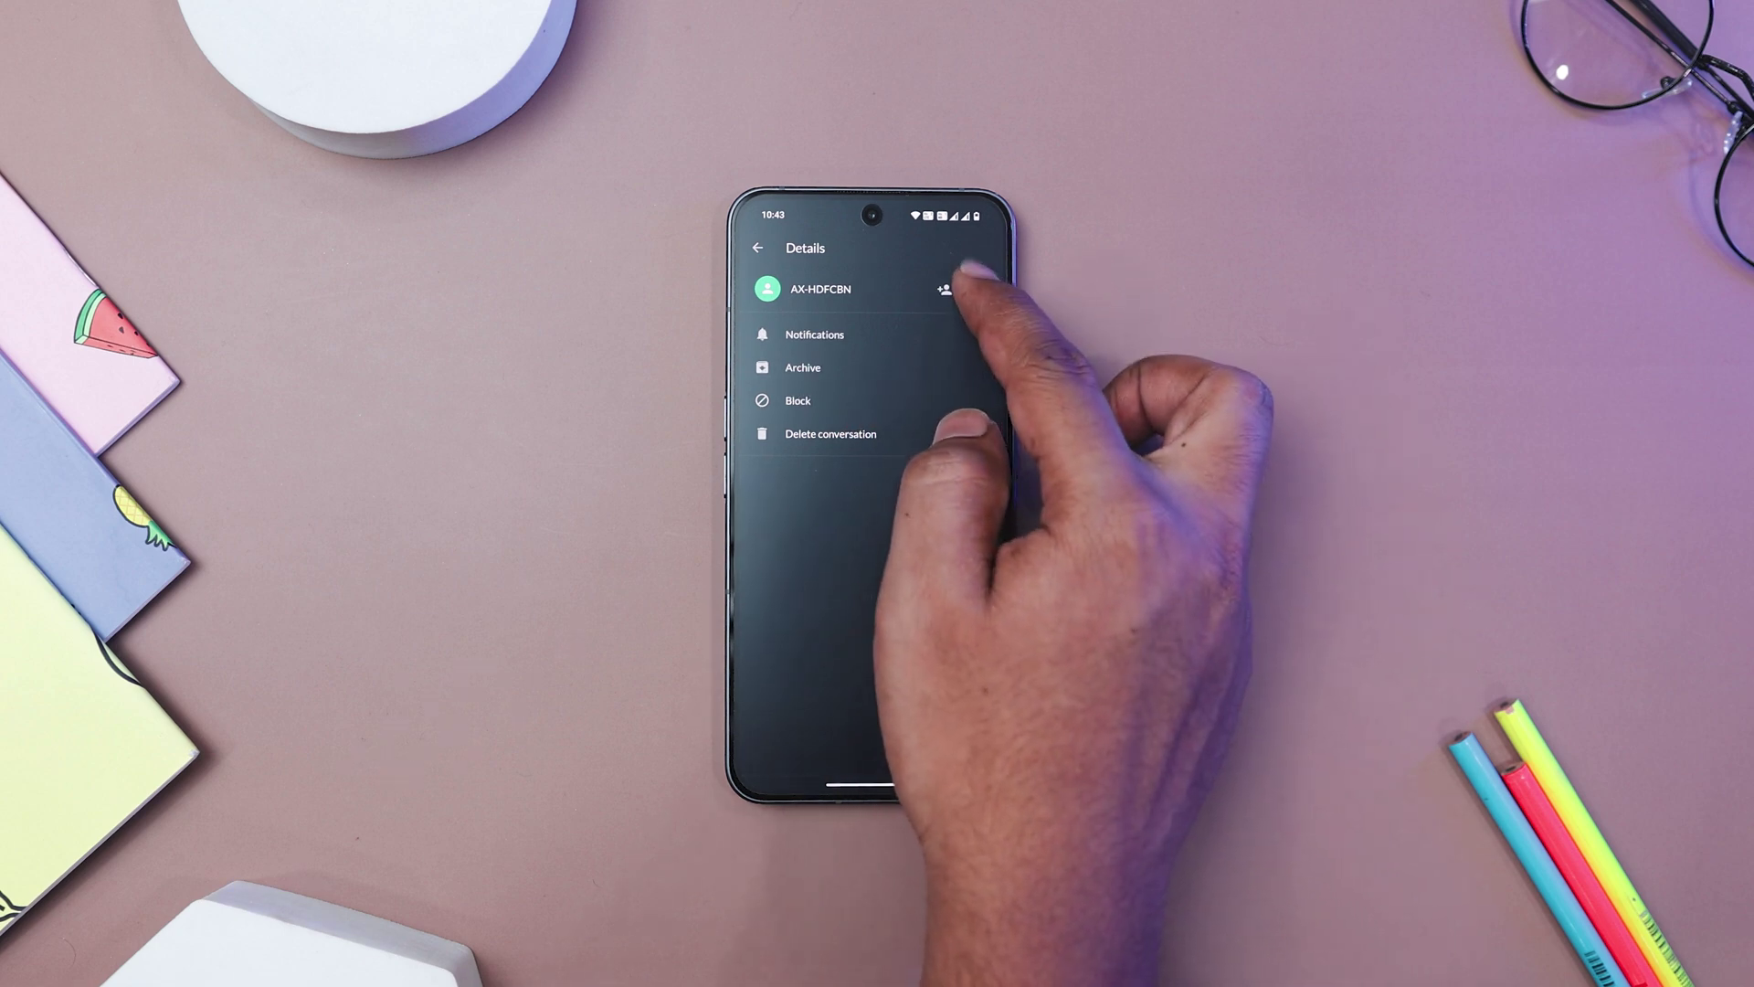
{"action": "left_click", "coordinate": [980, 290]}
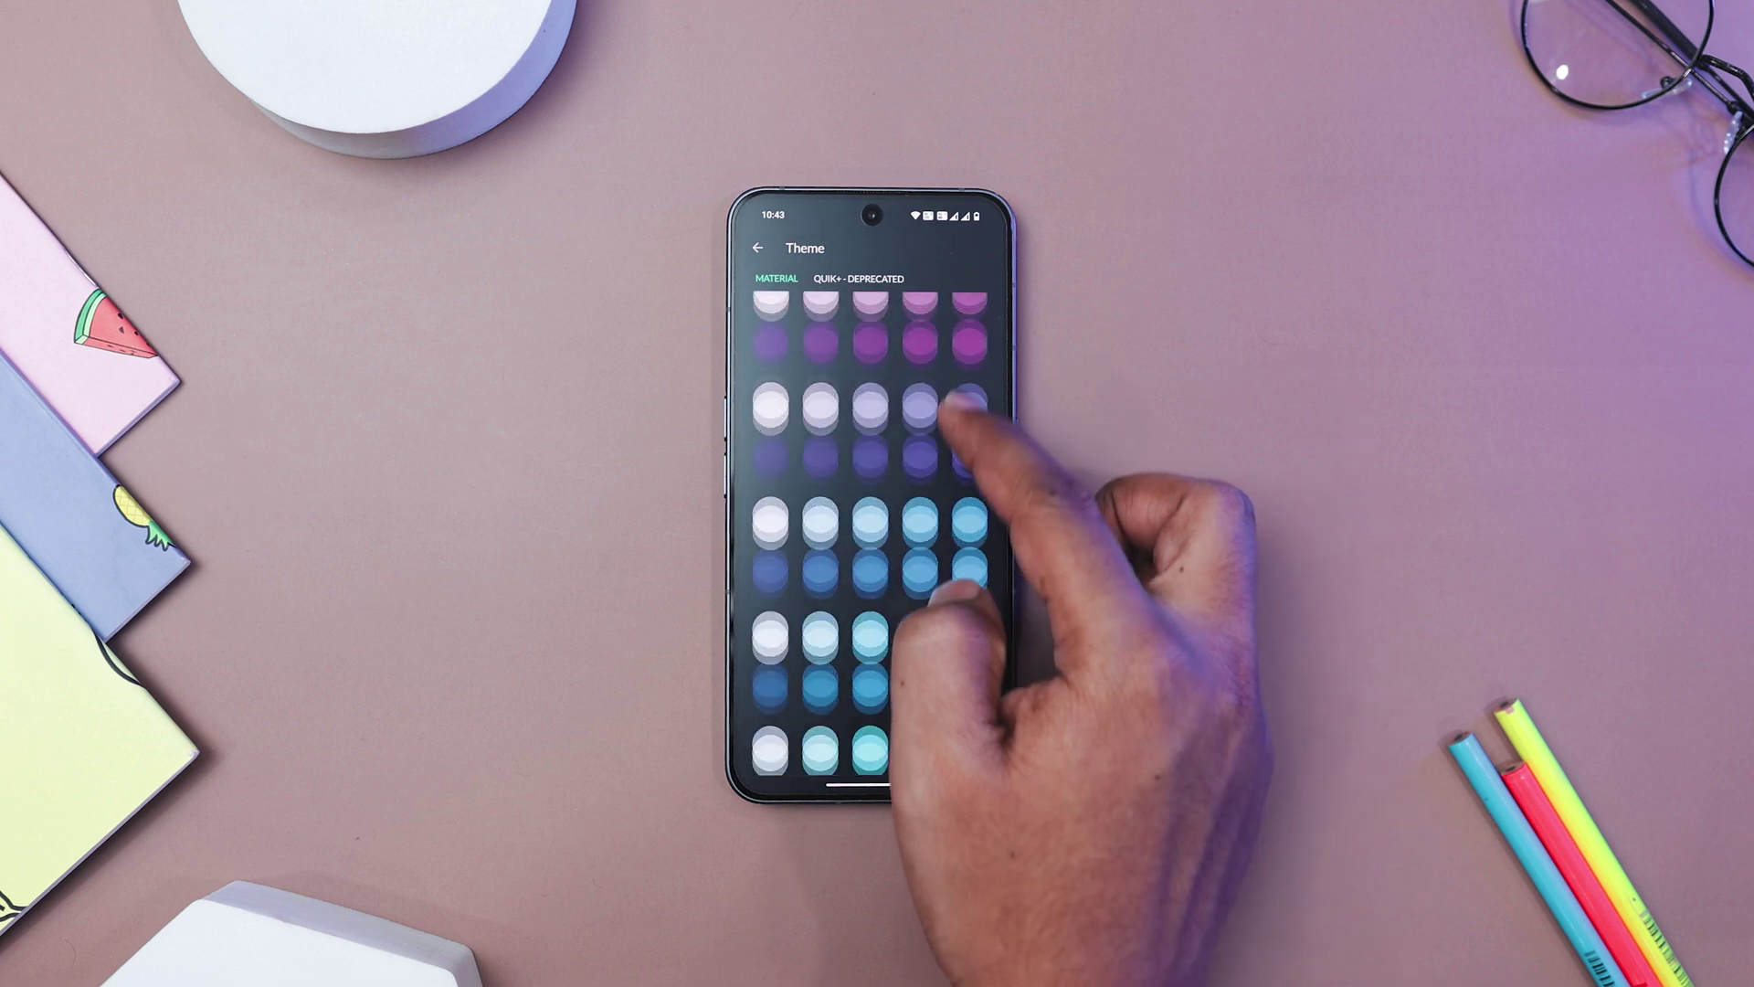
{"action": "left_click", "coordinate": [859, 278]}
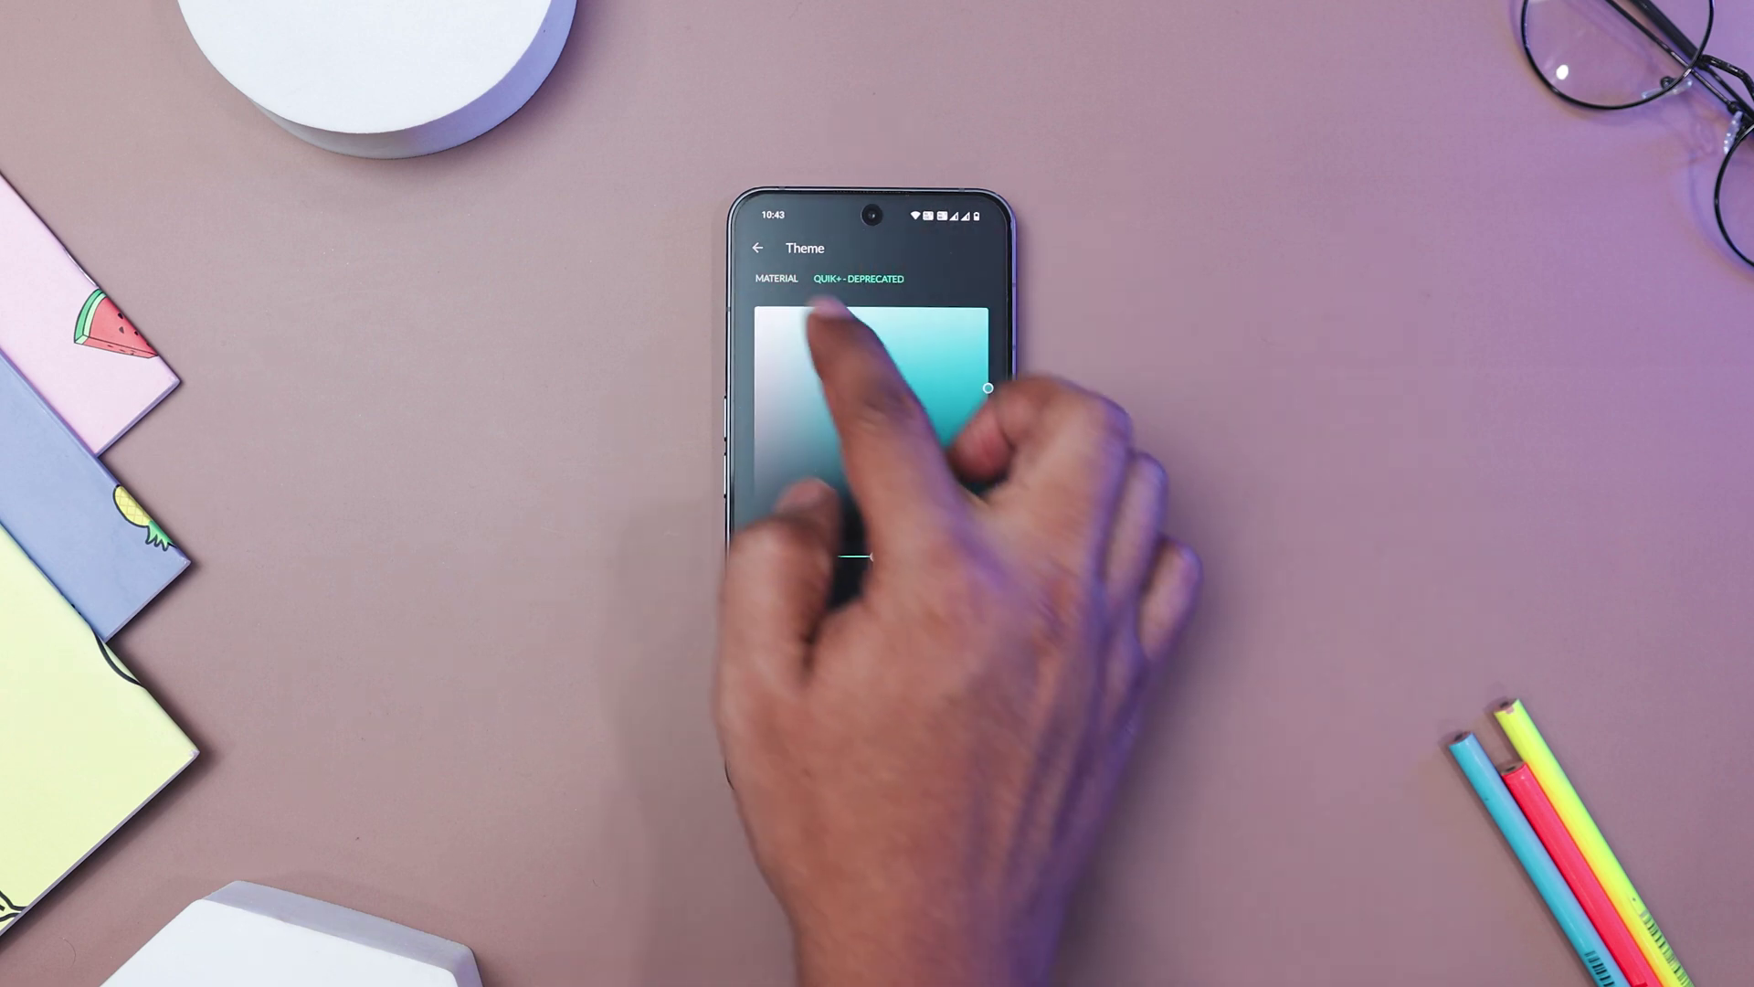
{"action": "left_click", "coordinate": [775, 278]}
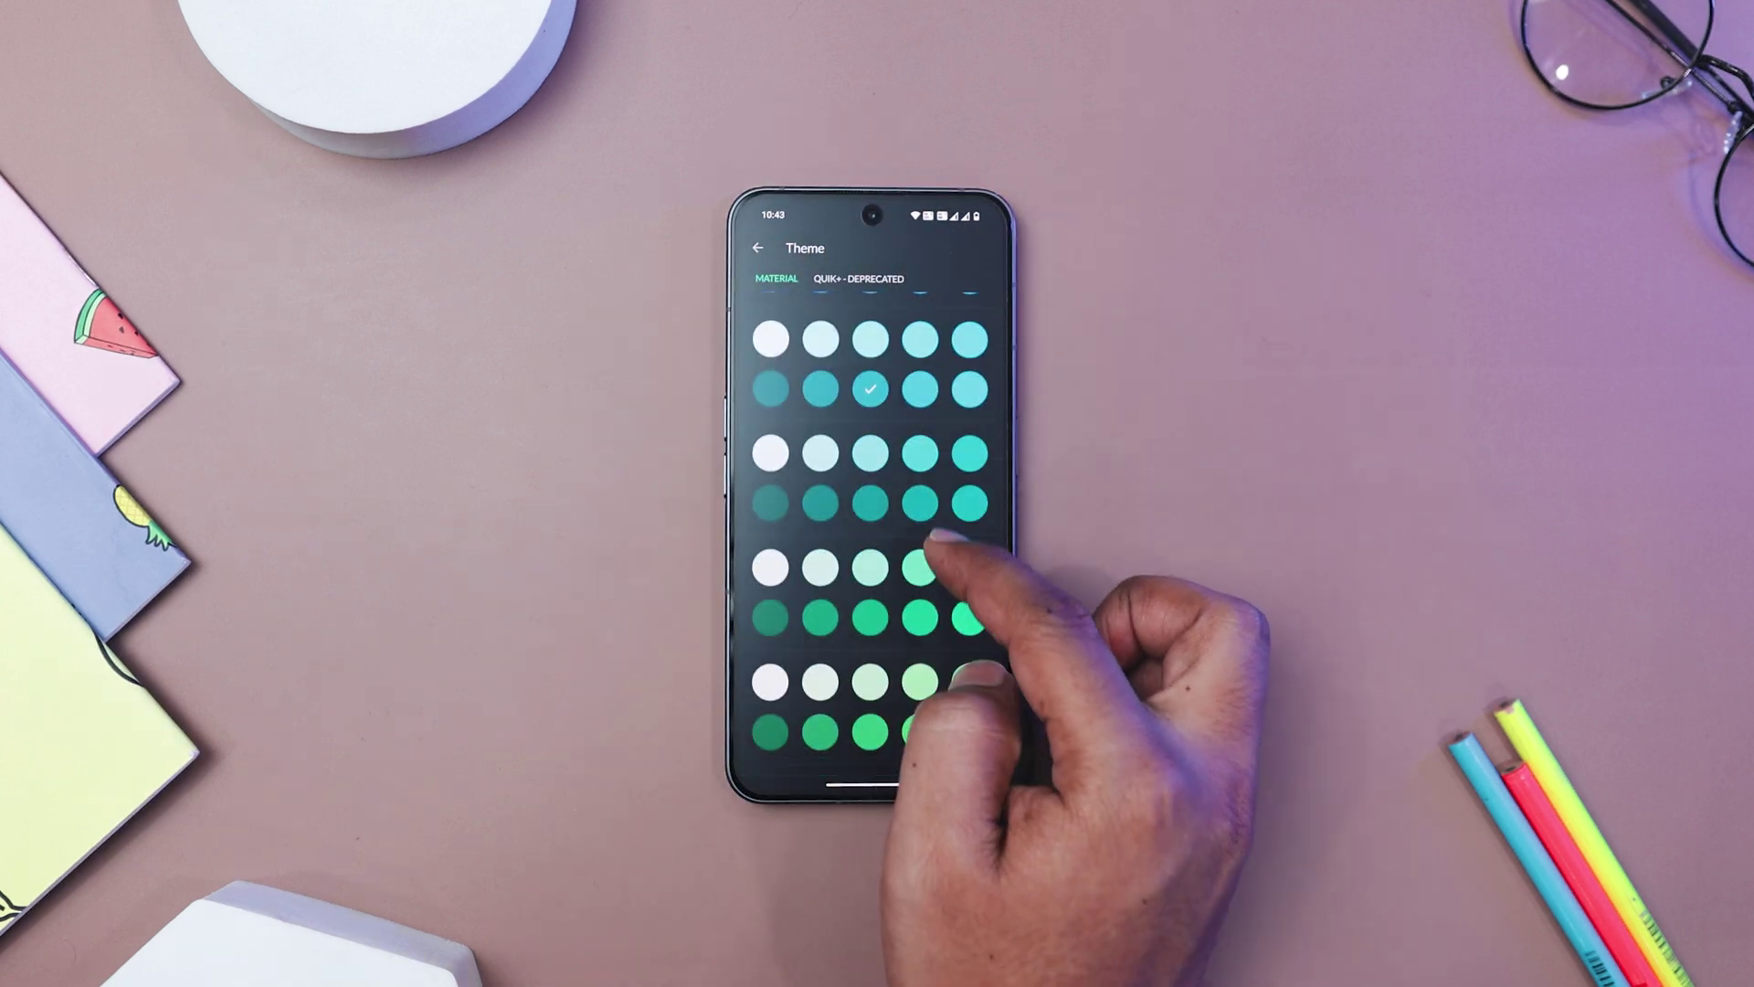